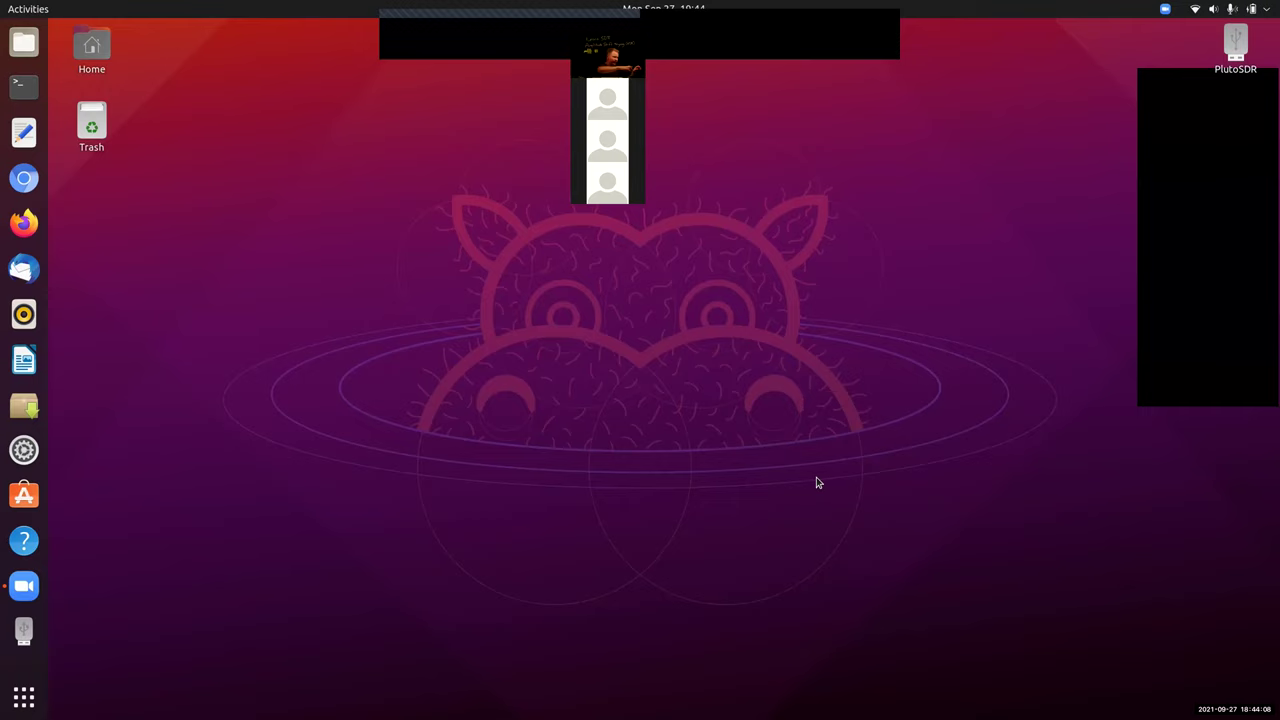
# Launch GNU Radio Companion by searching 'gnuradio' in Activities.
pyautogui.press('super')
pyautogui.write('gnuradio')
pyautogui.press('Return')
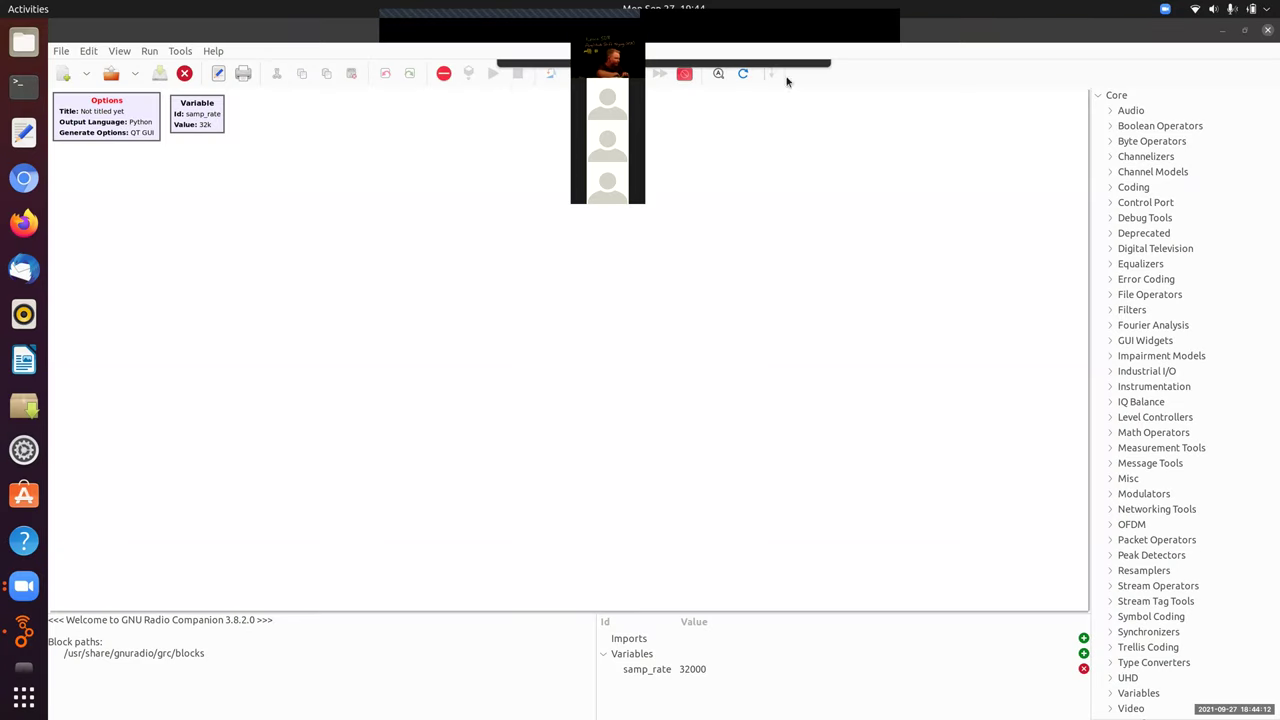
# Set the flowgraph Id and Title to ASK and save the flowgraph.
pyautogui.doubleClick(140, 115)
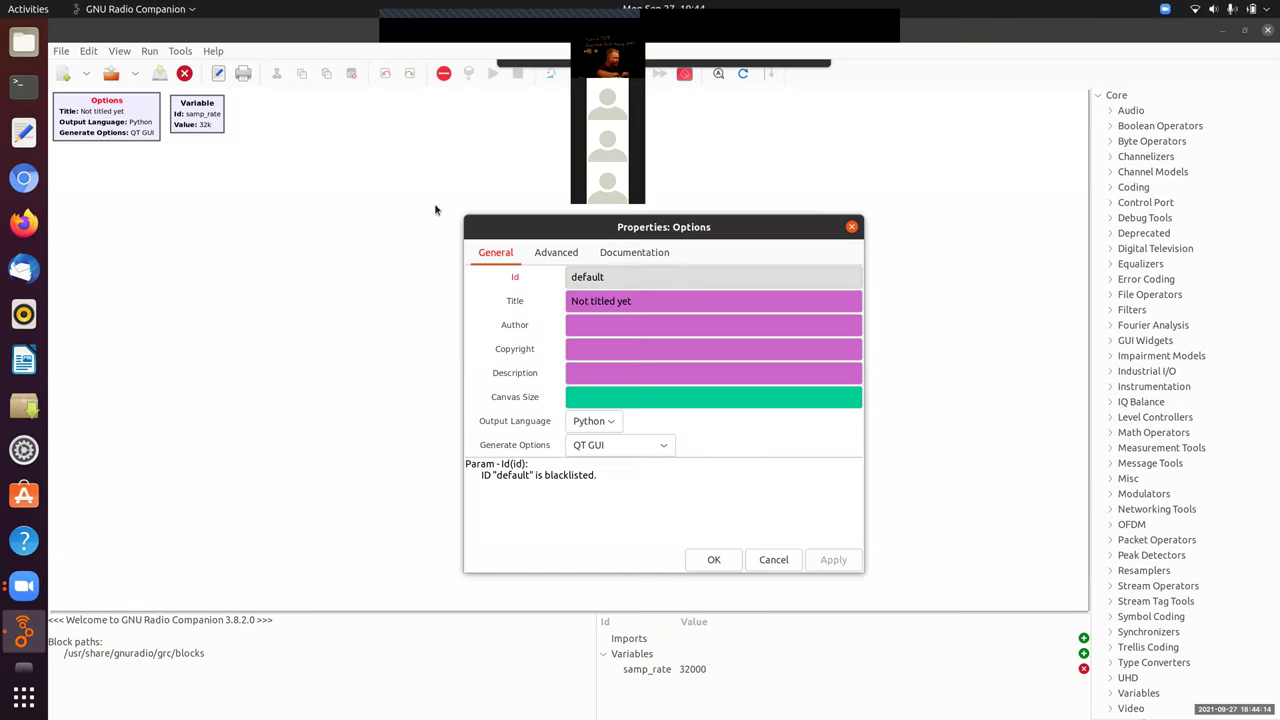
pyautogui.doubleClick(606, 277)
pyautogui.write('ASK')
pyautogui.press('Tab')
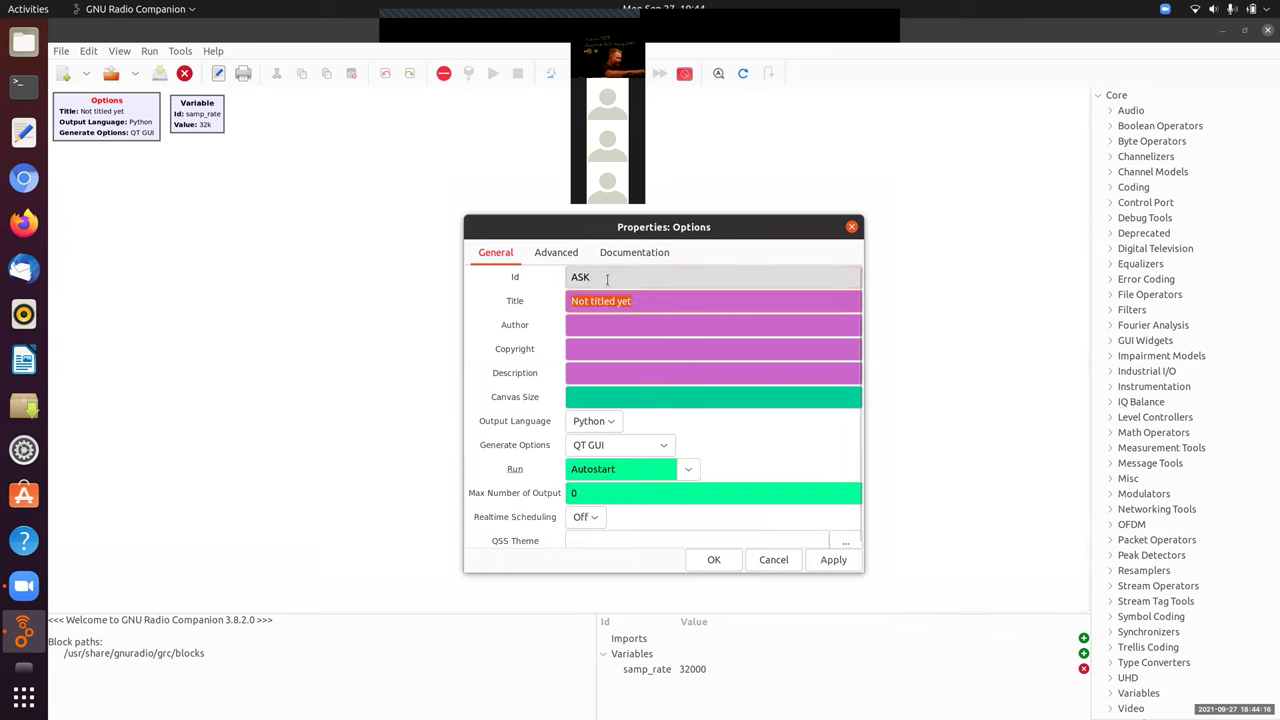
pyautogui.write('ASK')
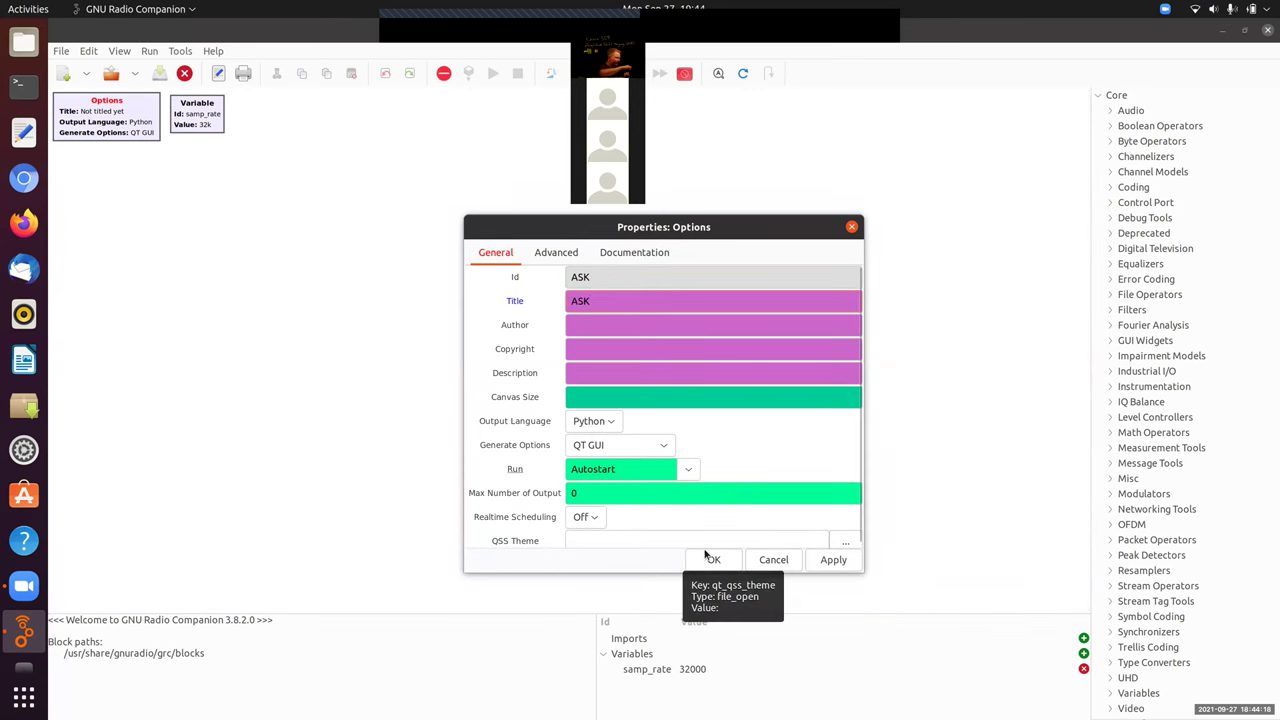
pyautogui.click(713, 559)
pyautogui.hotkey('ctrl', 's')
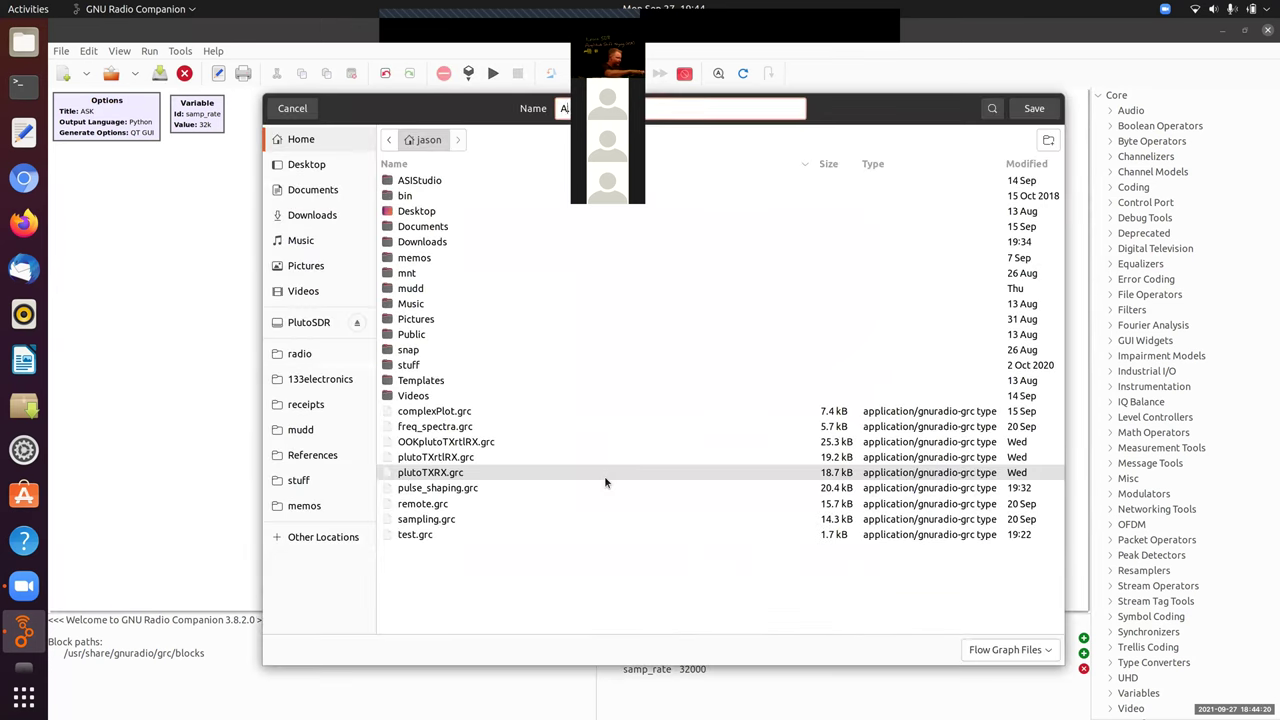
pyautogui.press('Return')
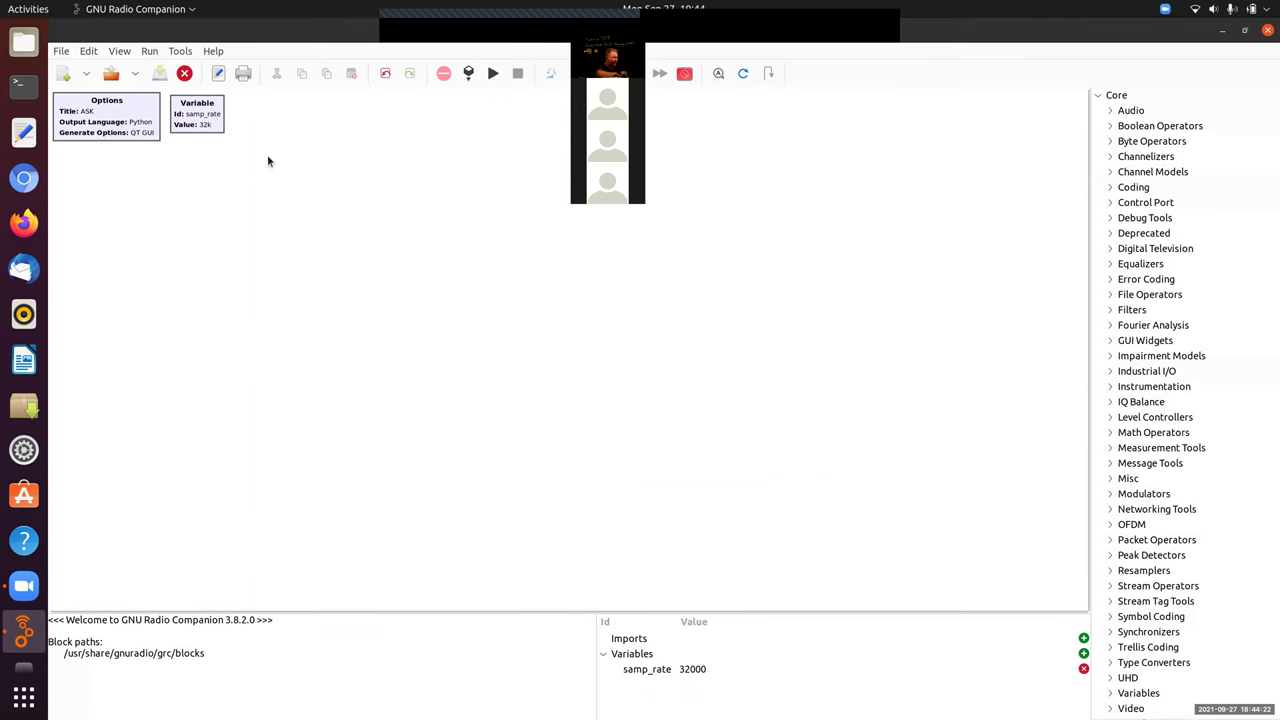
# Change the samp_rate variable's value to 1e6.
pyautogui.doubleClick(202, 114)
pyautogui.doubleClick(603, 300)
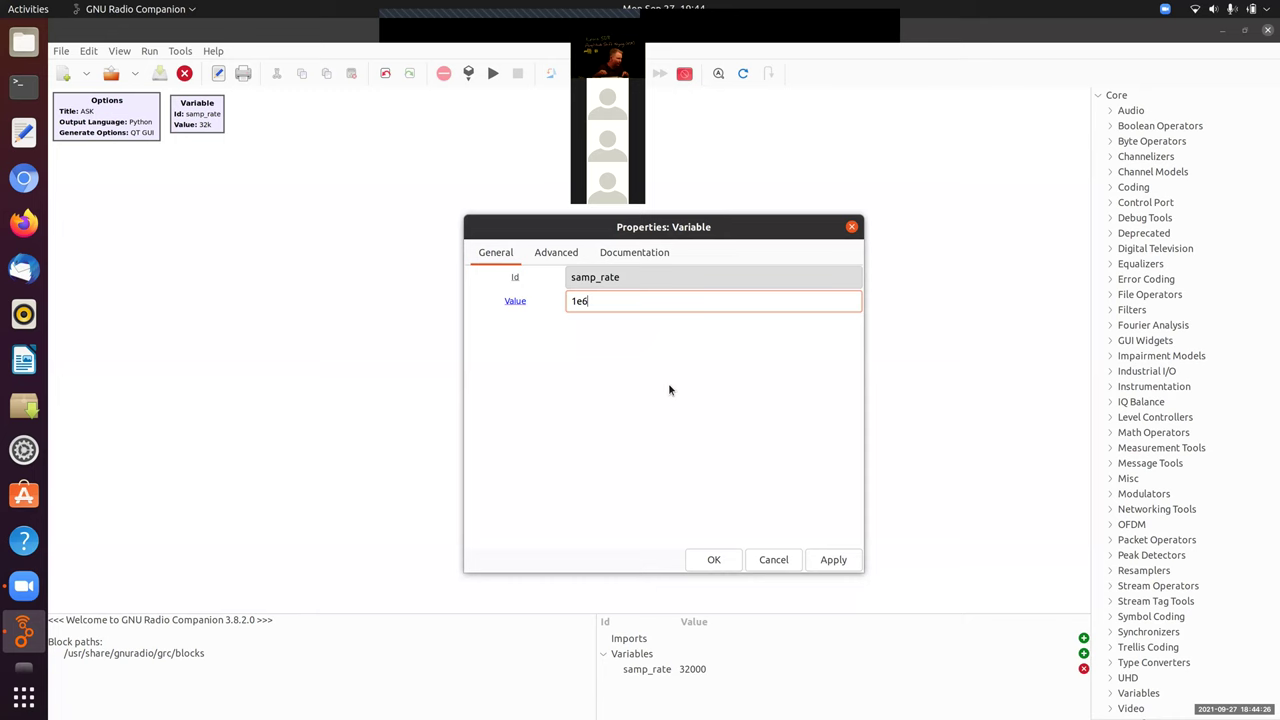
pyautogui.click(704, 566)
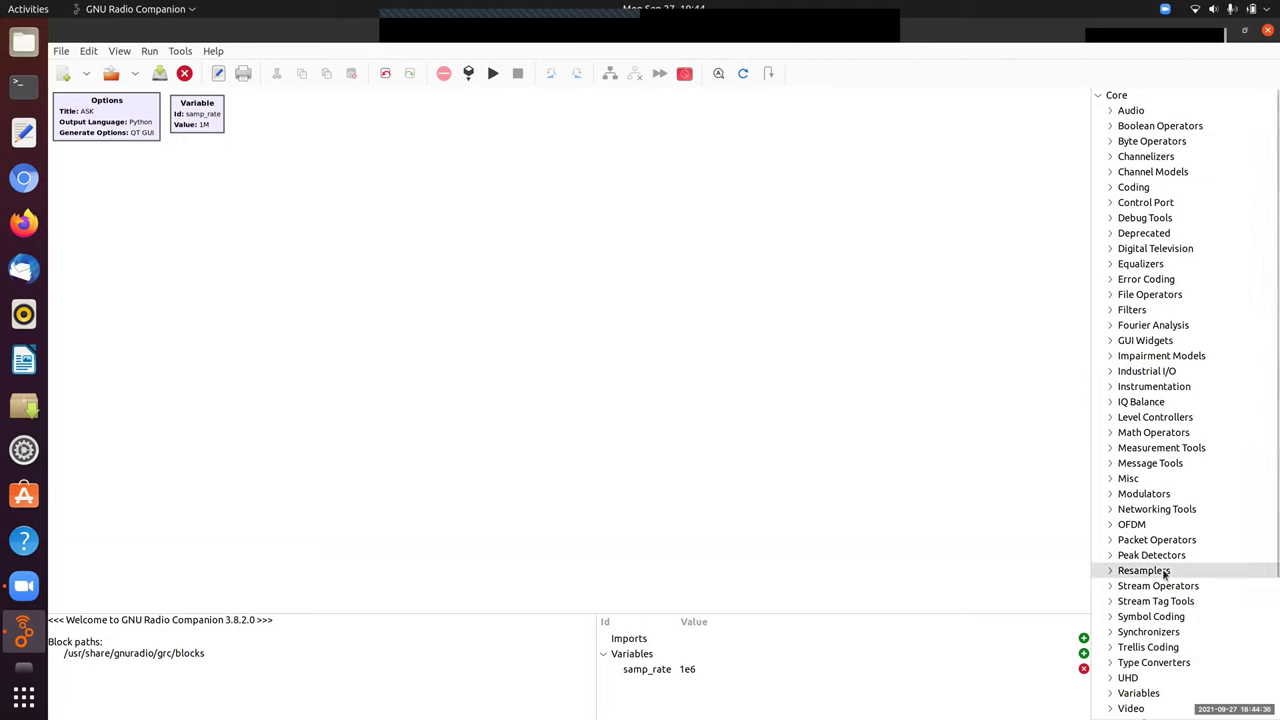
# Place a PlutoSDR Sink from Industrial I/O > PlutoSDR near the canvas top.
pyautogui.scroll(-3, 1161, 580)
pyautogui.scroll(3, 1161, 578)
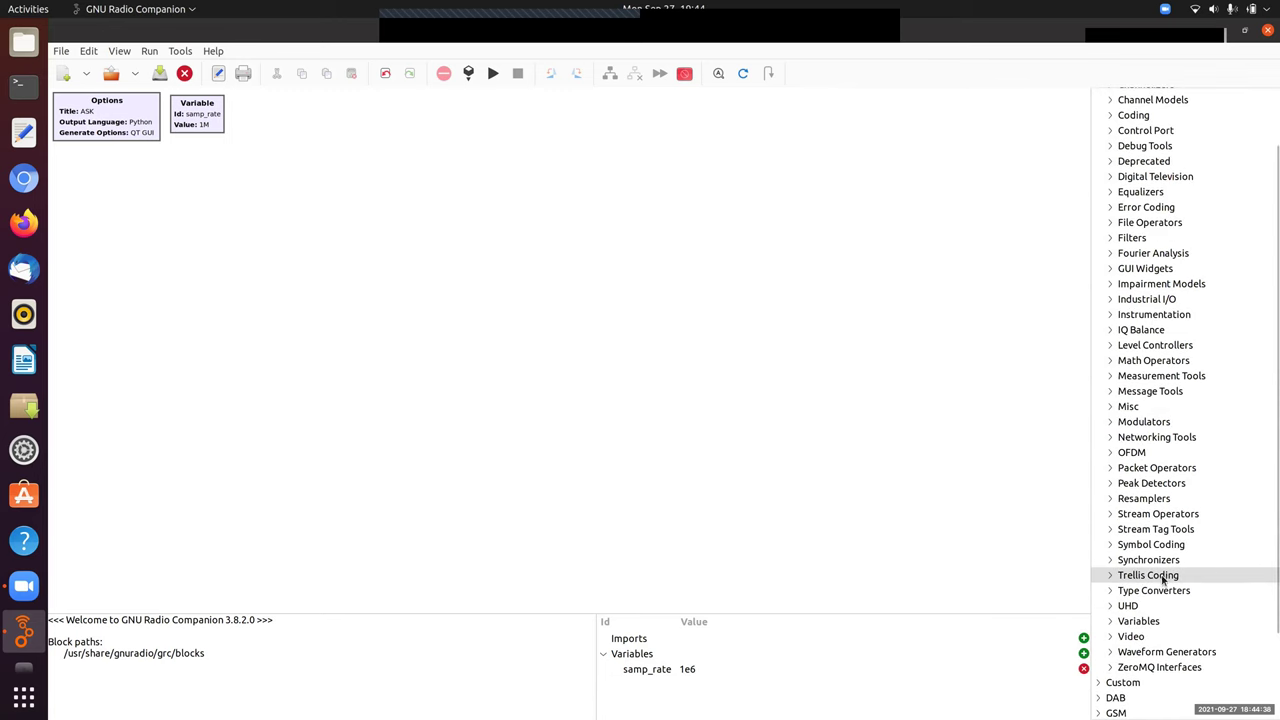
pyautogui.click(1110, 372)
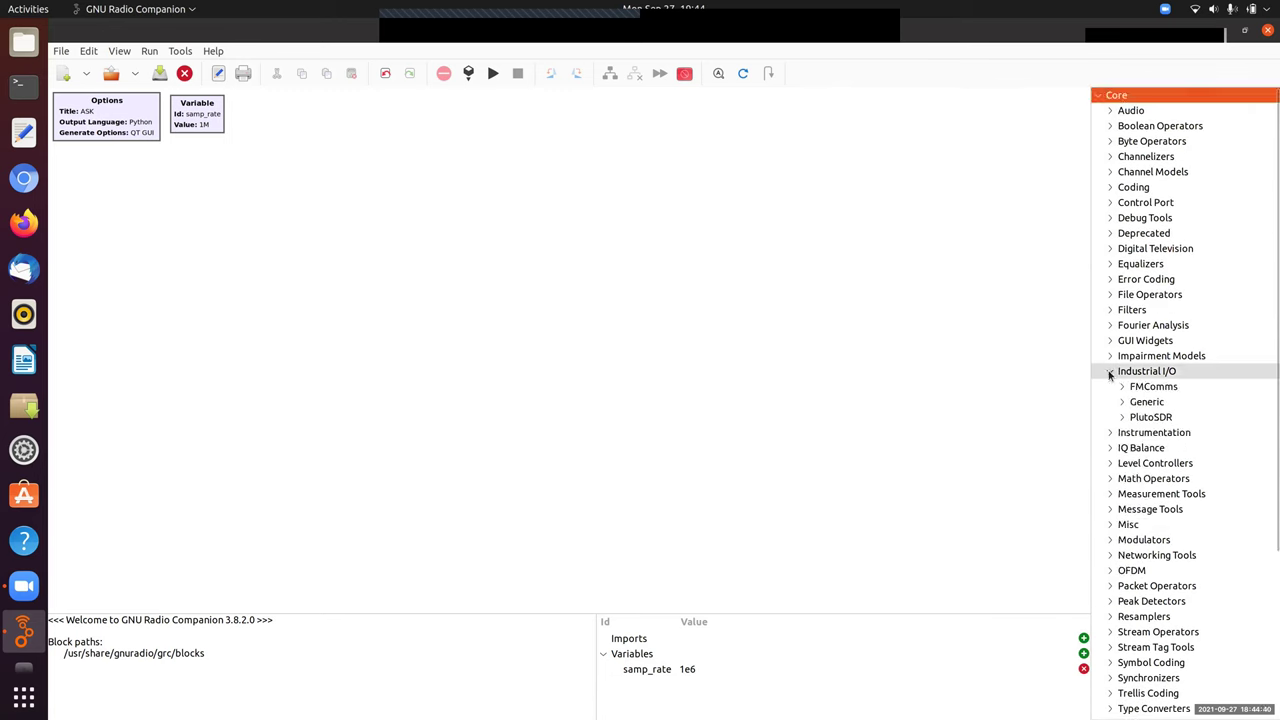
pyautogui.click(1122, 417)
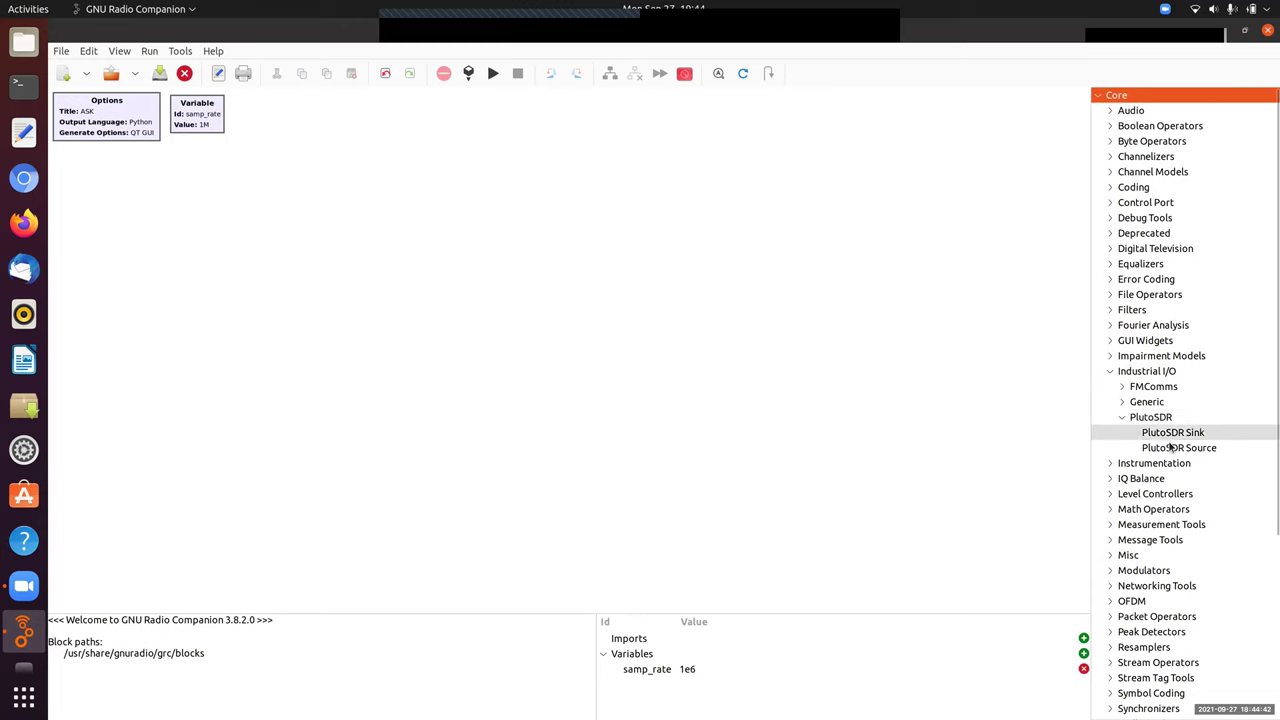
pyautogui.moveTo(1172, 432); pyautogui.dragTo(706, 156)
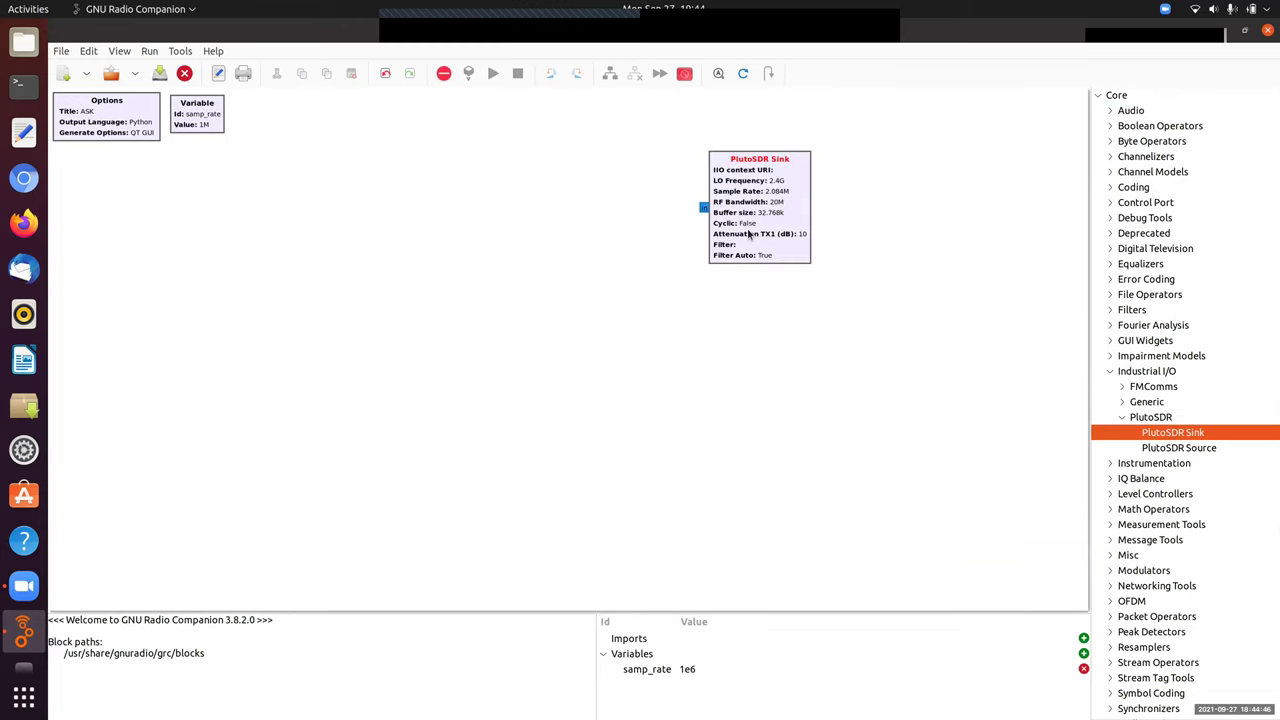
# Place an RTL-SDR Source from OsmoSDR on the lower-left canvas.
pyautogui.scroll(-5, 1140, 430)
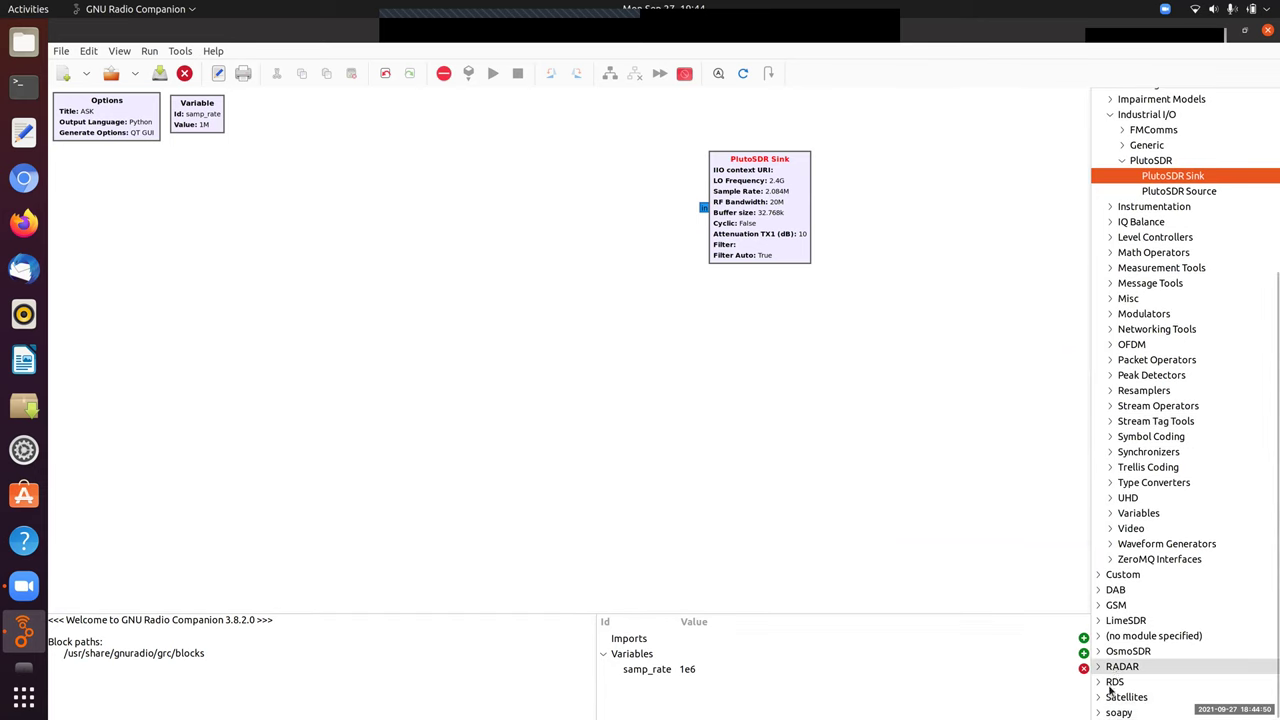
pyautogui.click(1098, 712)
pyautogui.click(1099, 620)
pyautogui.moveTo(1145, 666); pyautogui.dragTo(305, 393)
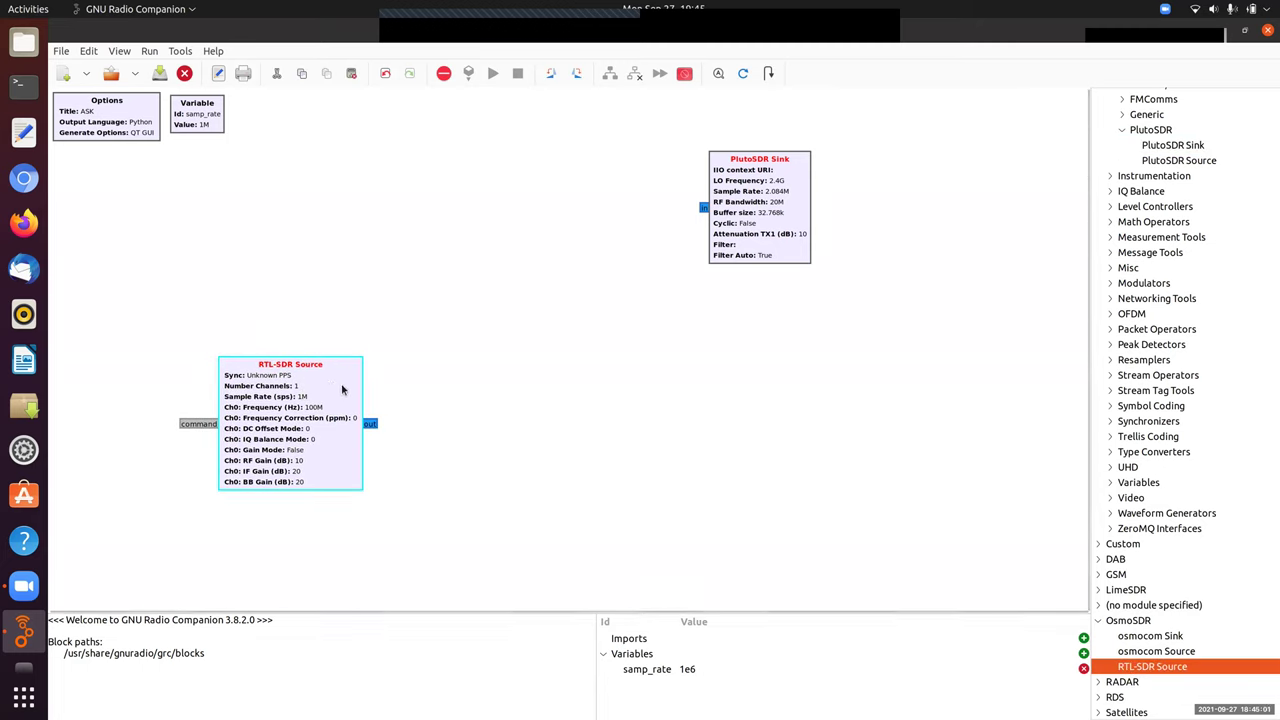
# Search 'varia' and add a Variable block beside samp_rate.
pyautogui.click(209, 108)
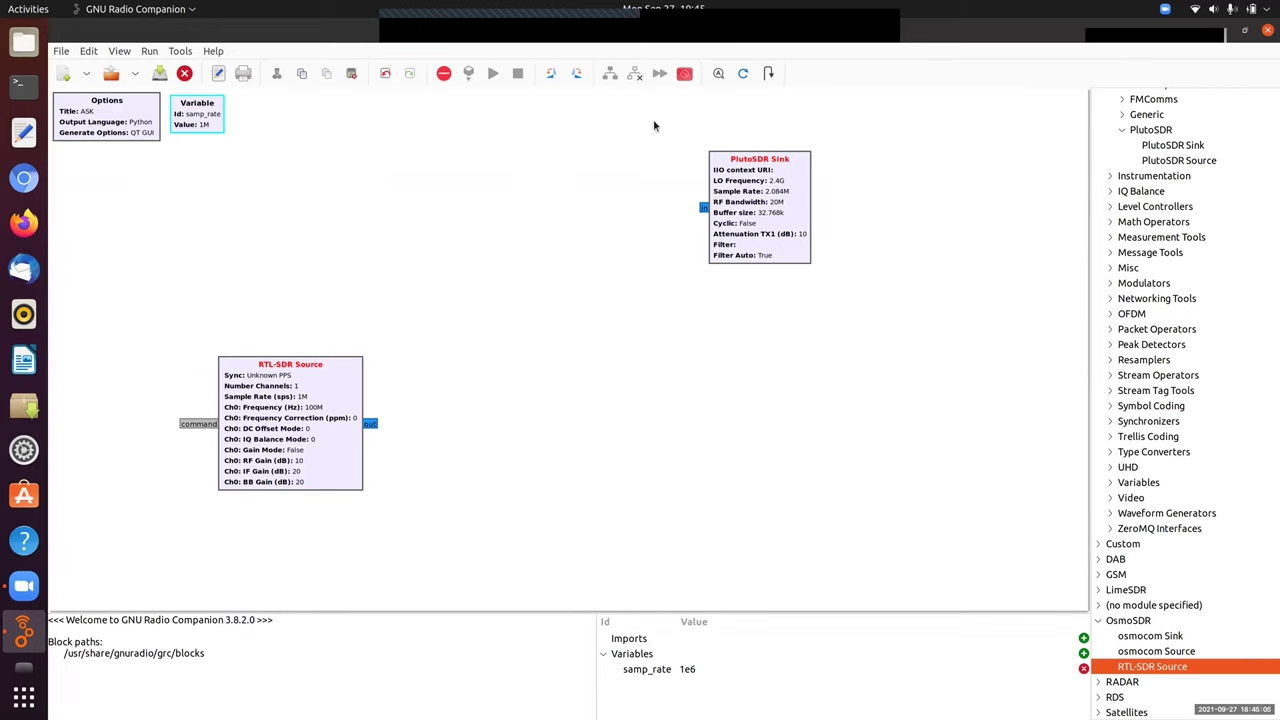
pyautogui.click(904, 165)
pyautogui.hotkey('ctrl', 'f')
pyautogui.write('v')
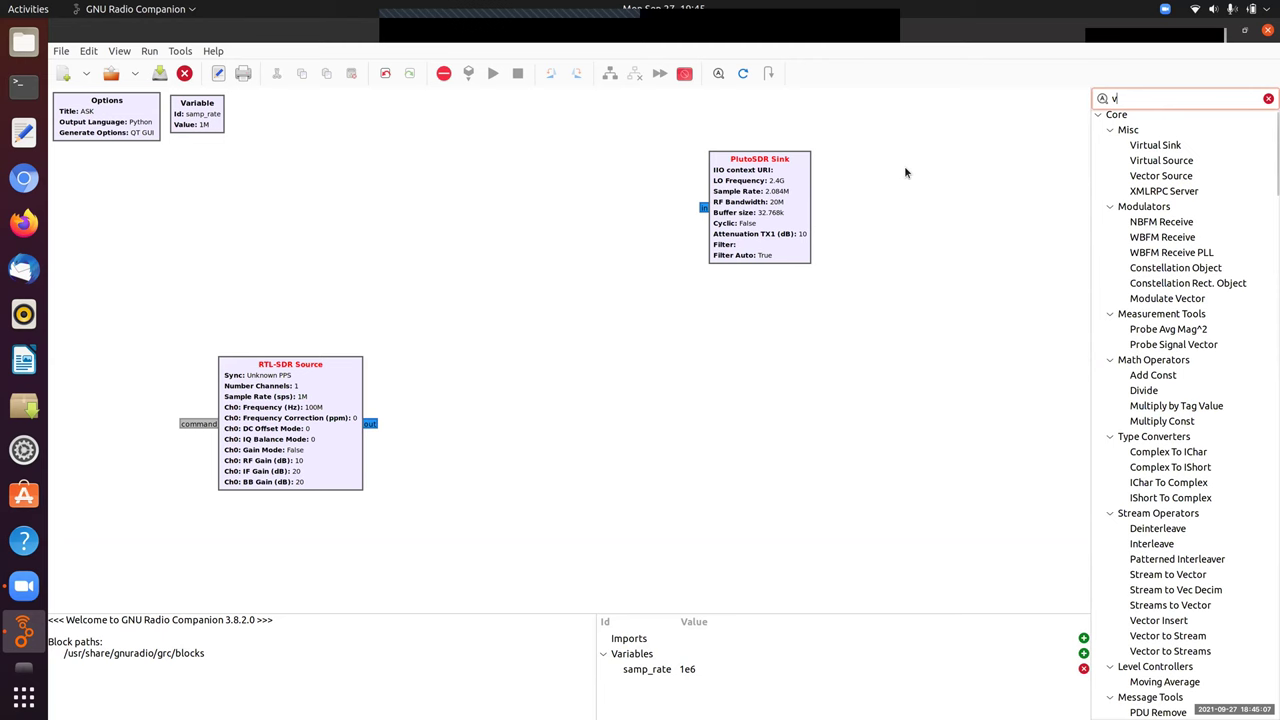
pyautogui.write('aria')
pyautogui.moveTo(1148, 160); pyautogui.dragTo(257, 112)
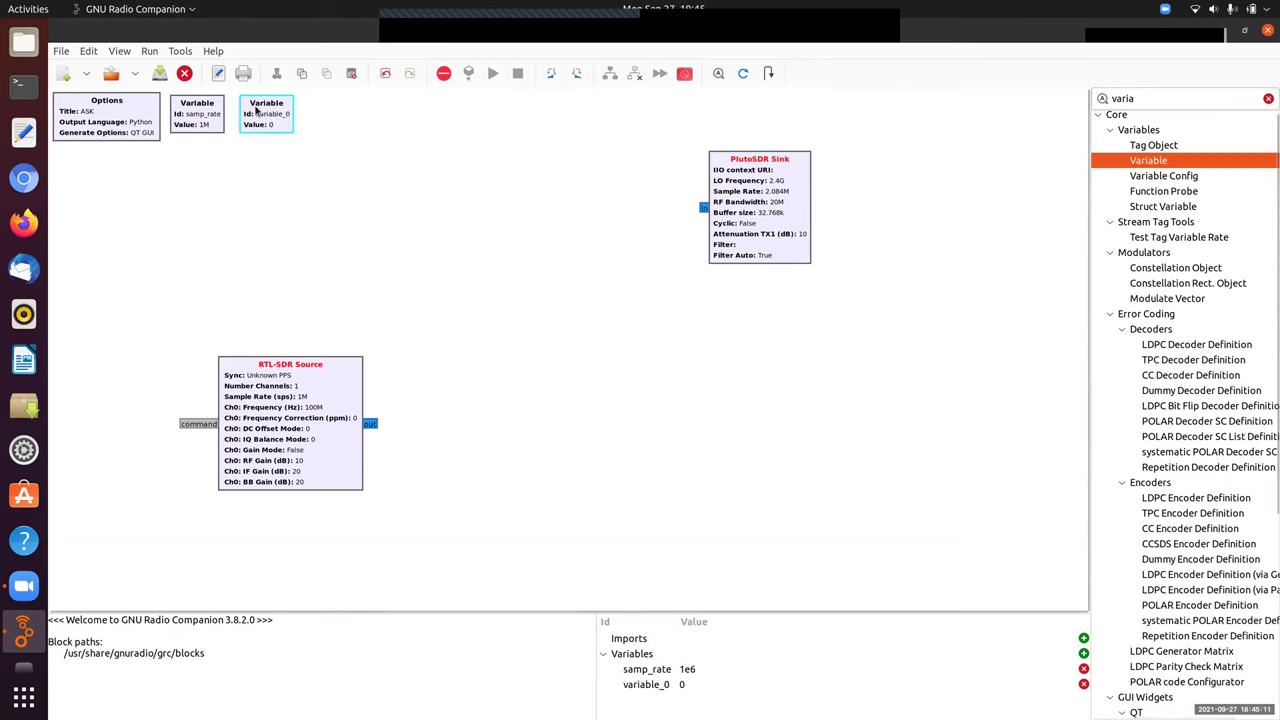
# Name the new variable center_freq with value 915e6.
pyautogui.doubleClick(257, 112)
pyautogui.click(627, 278)
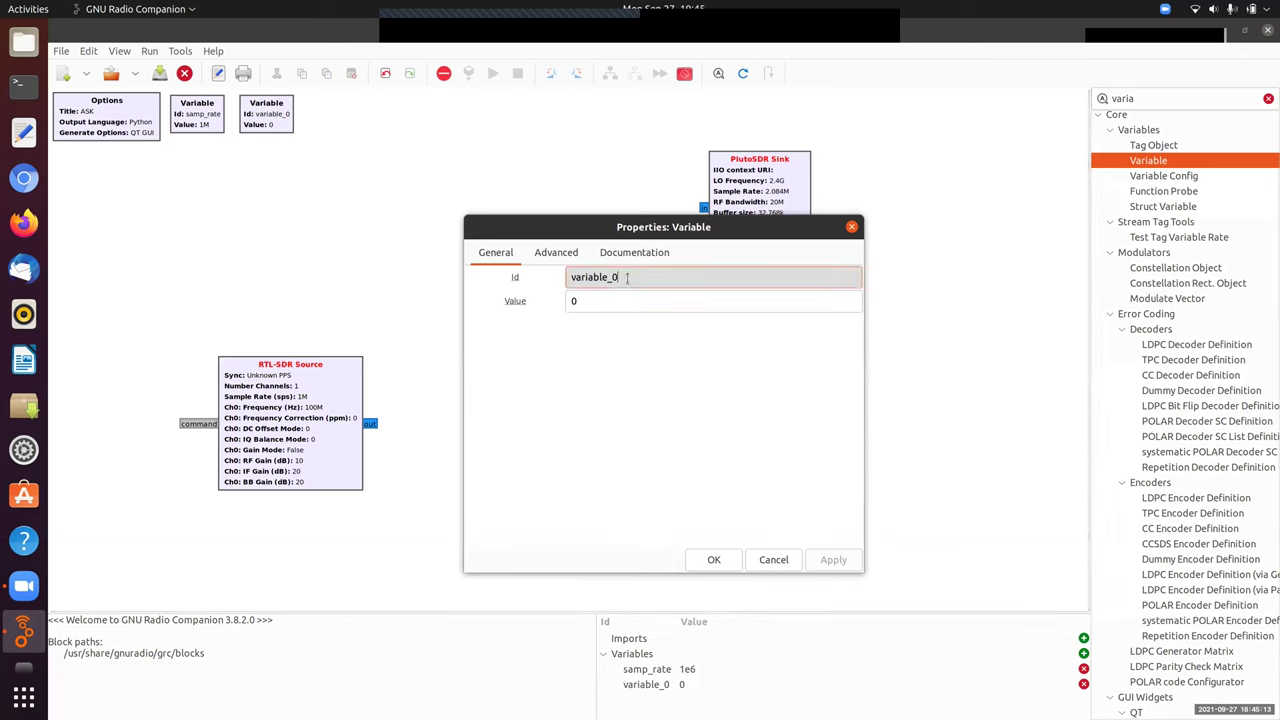
pyautogui.hotkey('shift', 'Left')
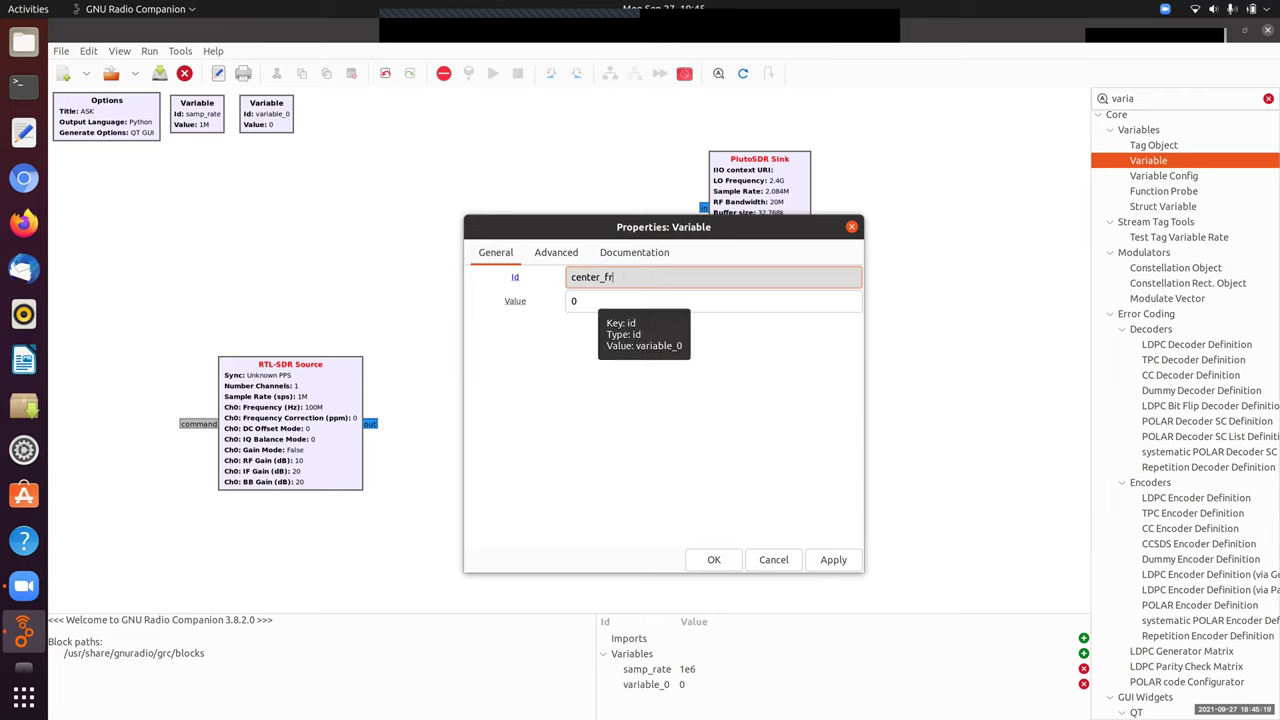
pyautogui.press('BackSpace')
pyautogui.write('q')
pyautogui.press('Tab')
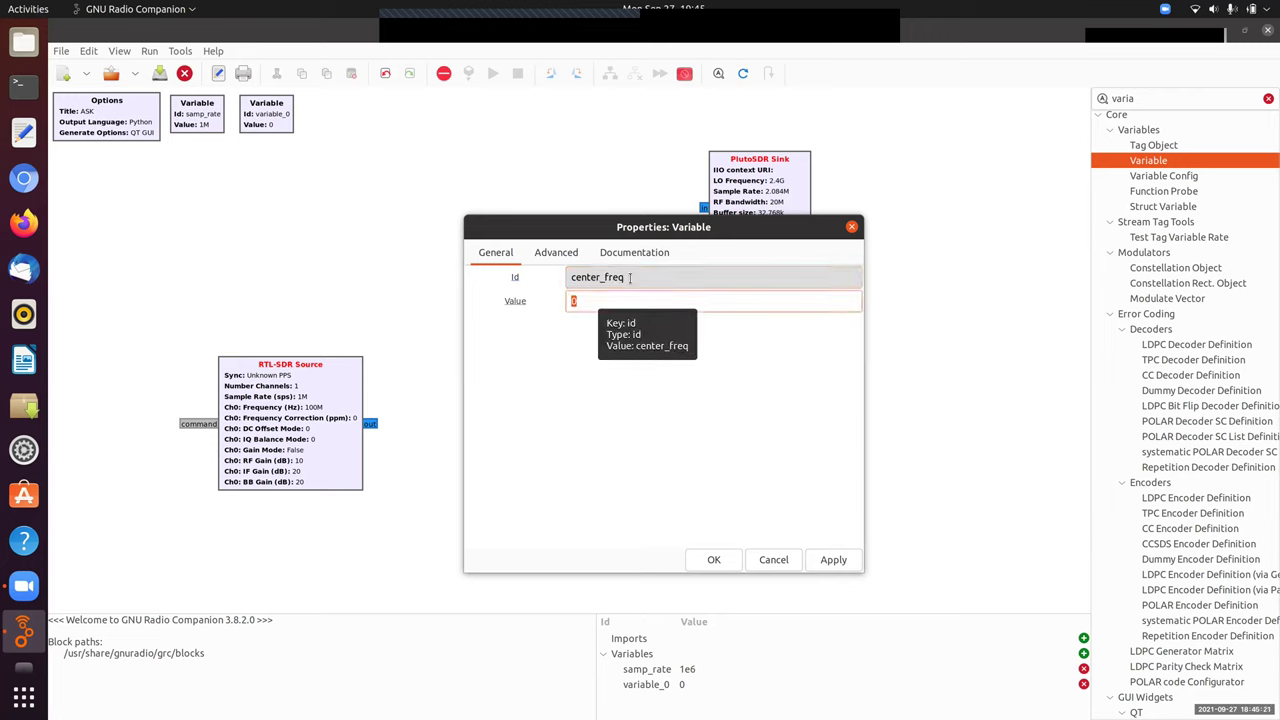
pyautogui.write('915')
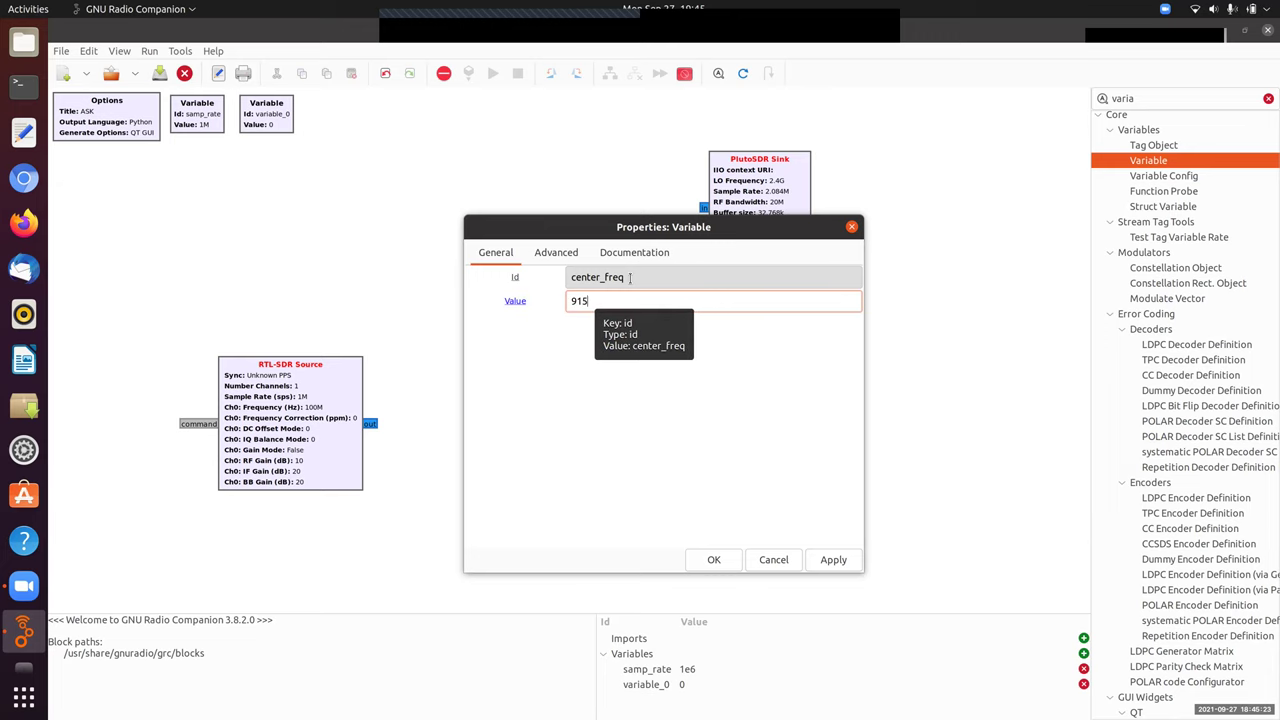
pyautogui.write('e6')
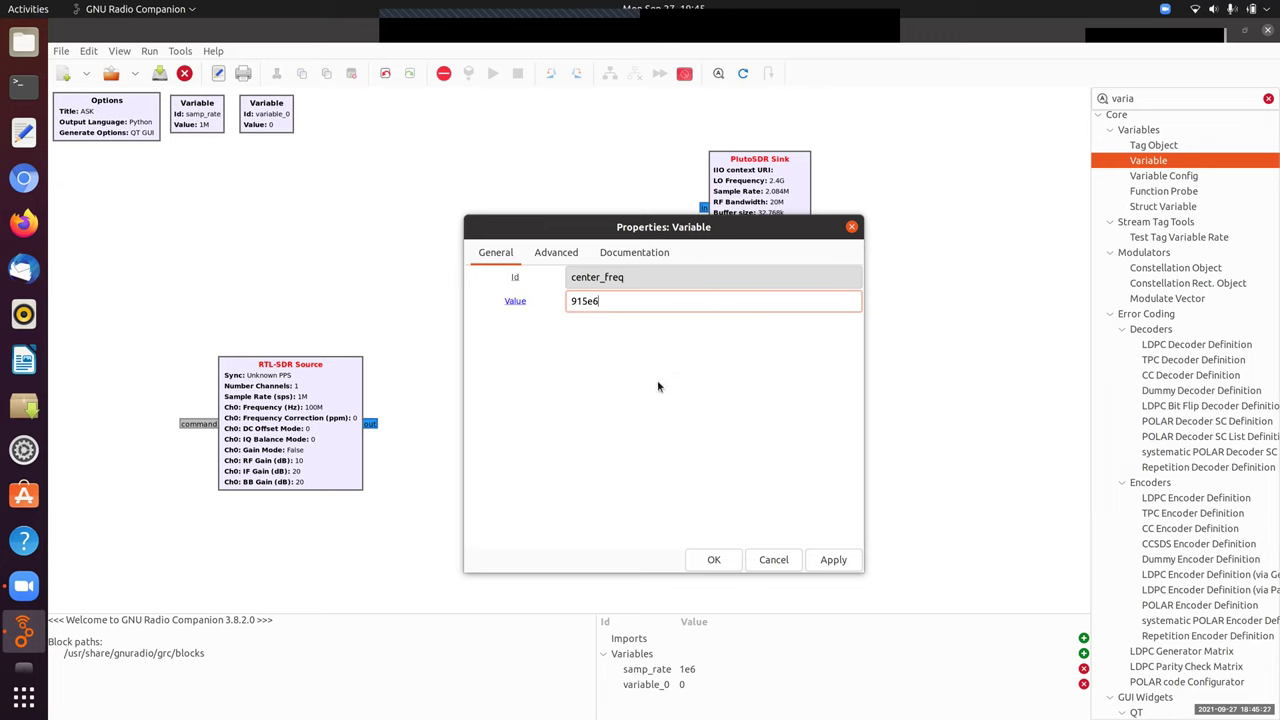
pyautogui.click(710, 559)
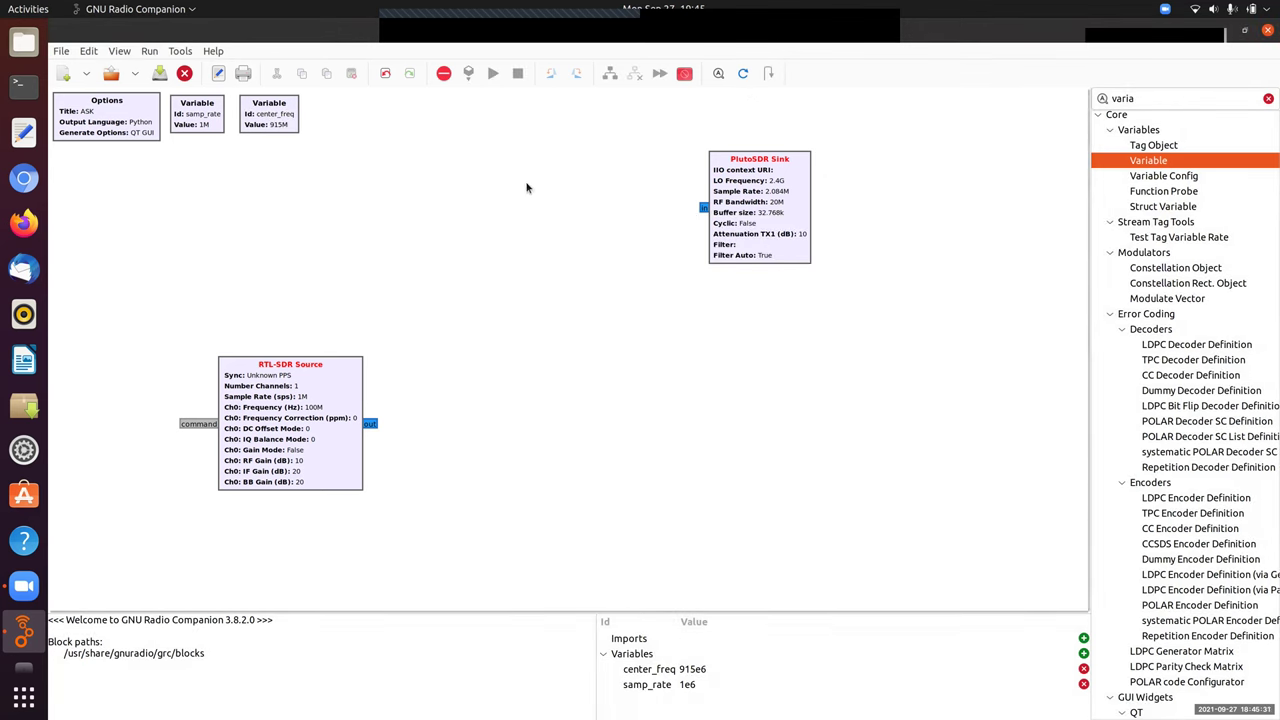
# Set the PlutoSDR Sink LO frequency to int(center_freq) and sample rate to int(samp_rate).
pyautogui.doubleClick(779, 209)
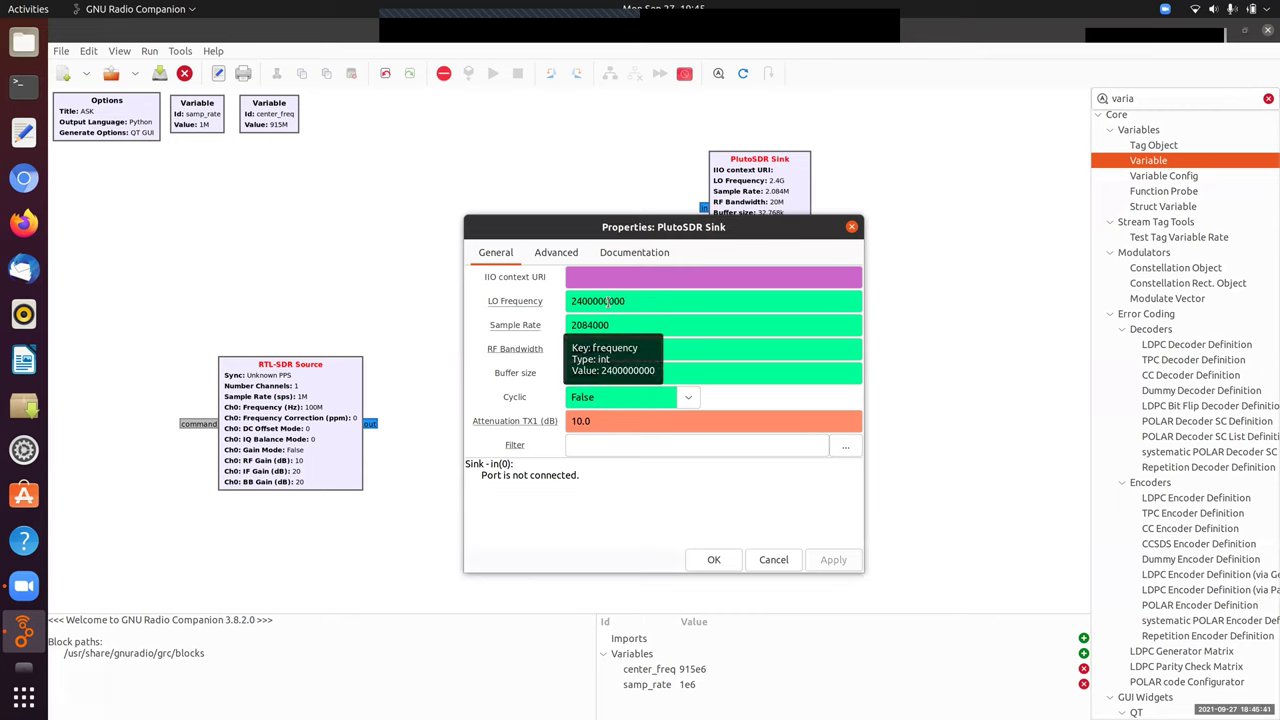
pyautogui.click(645, 301)
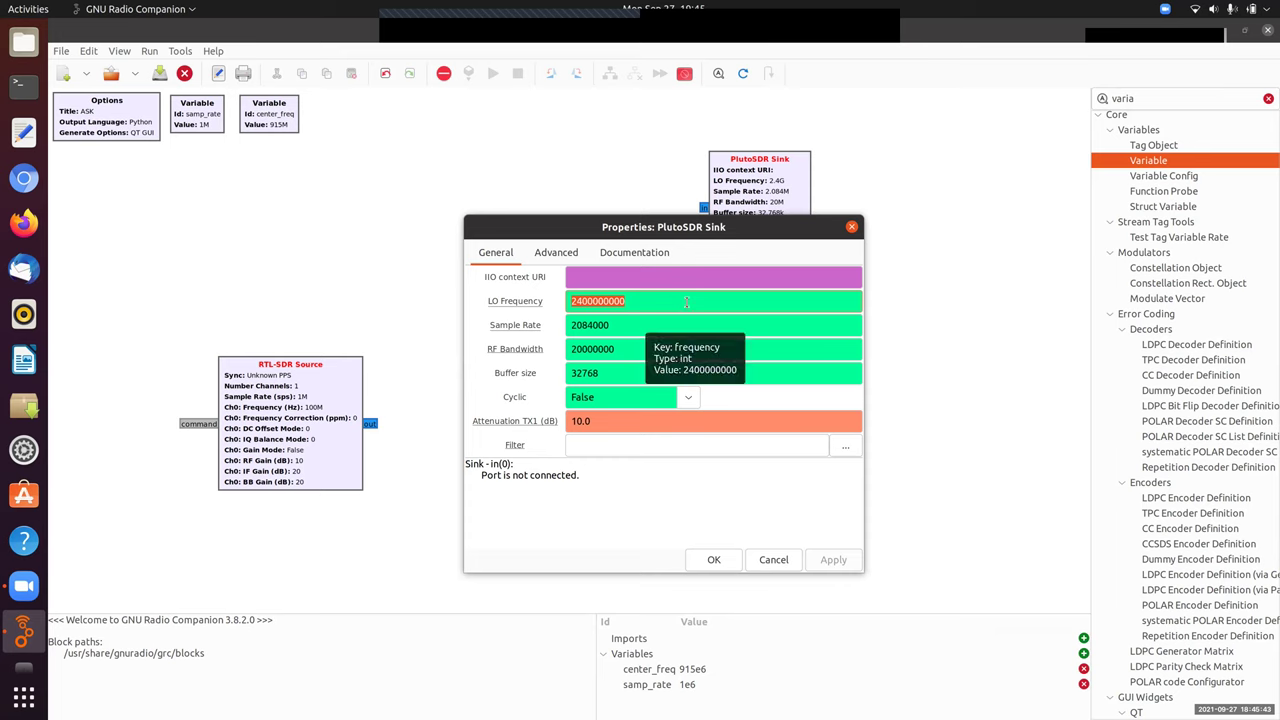
pyautogui.write('int(')
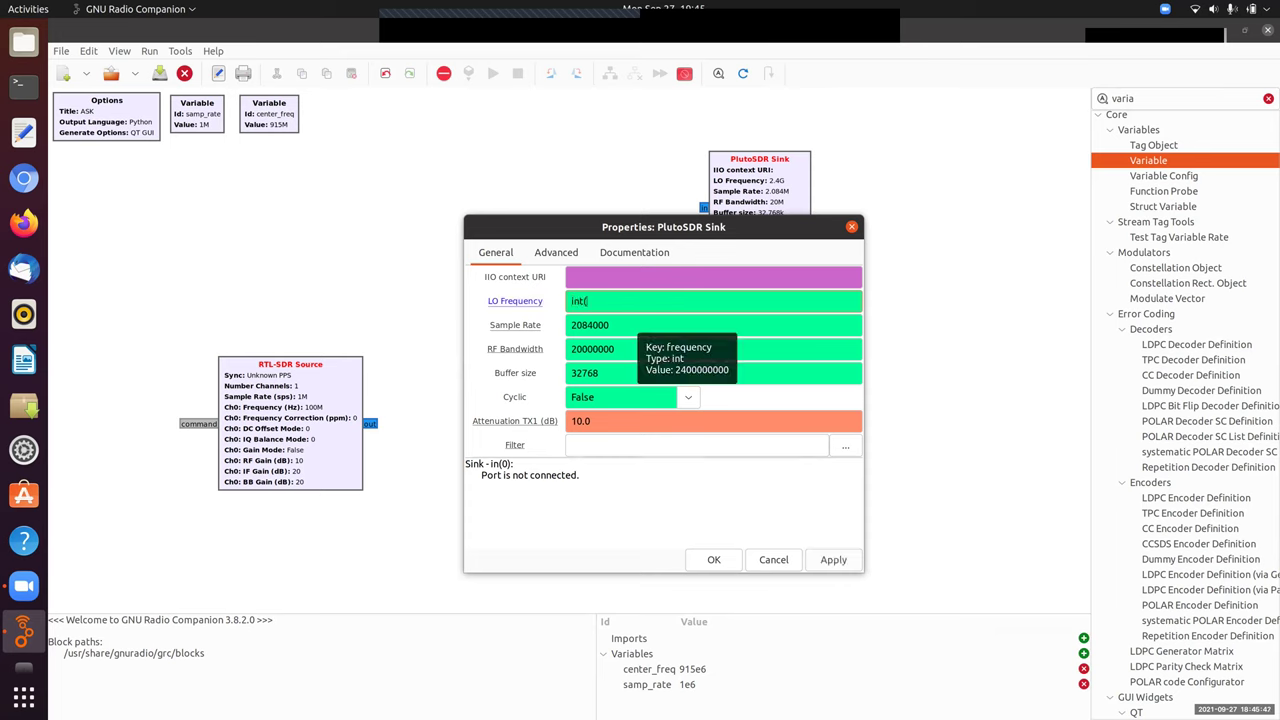
pyautogui.write('c')
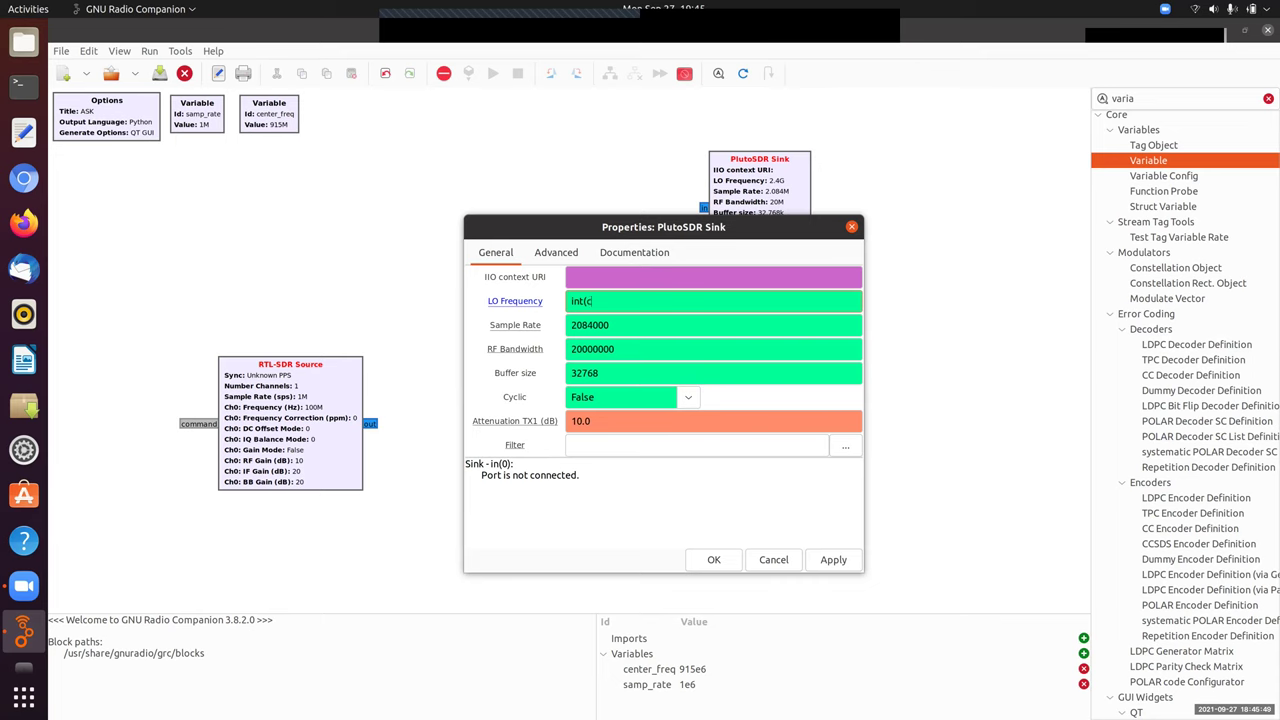
pyautogui.write('enter_freq)')
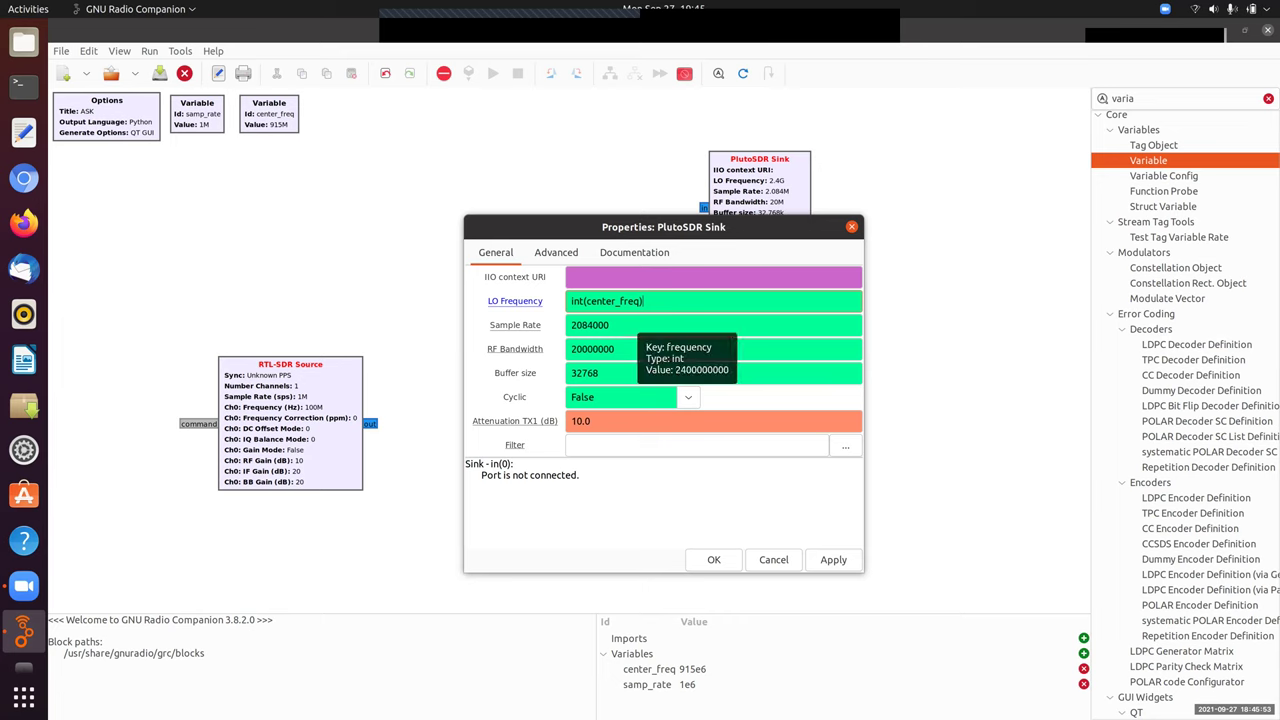
pyautogui.press('Tab')
pyautogui.write('int(')
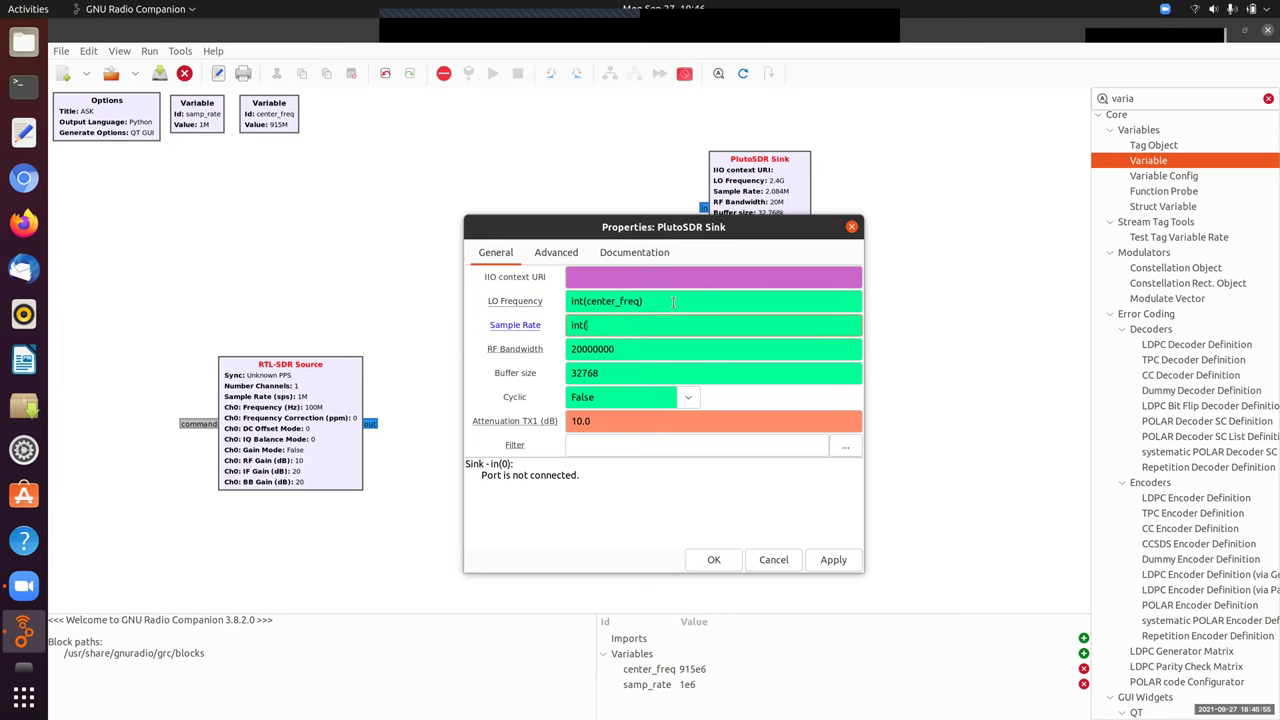
pyautogui.write('samp_rate)')
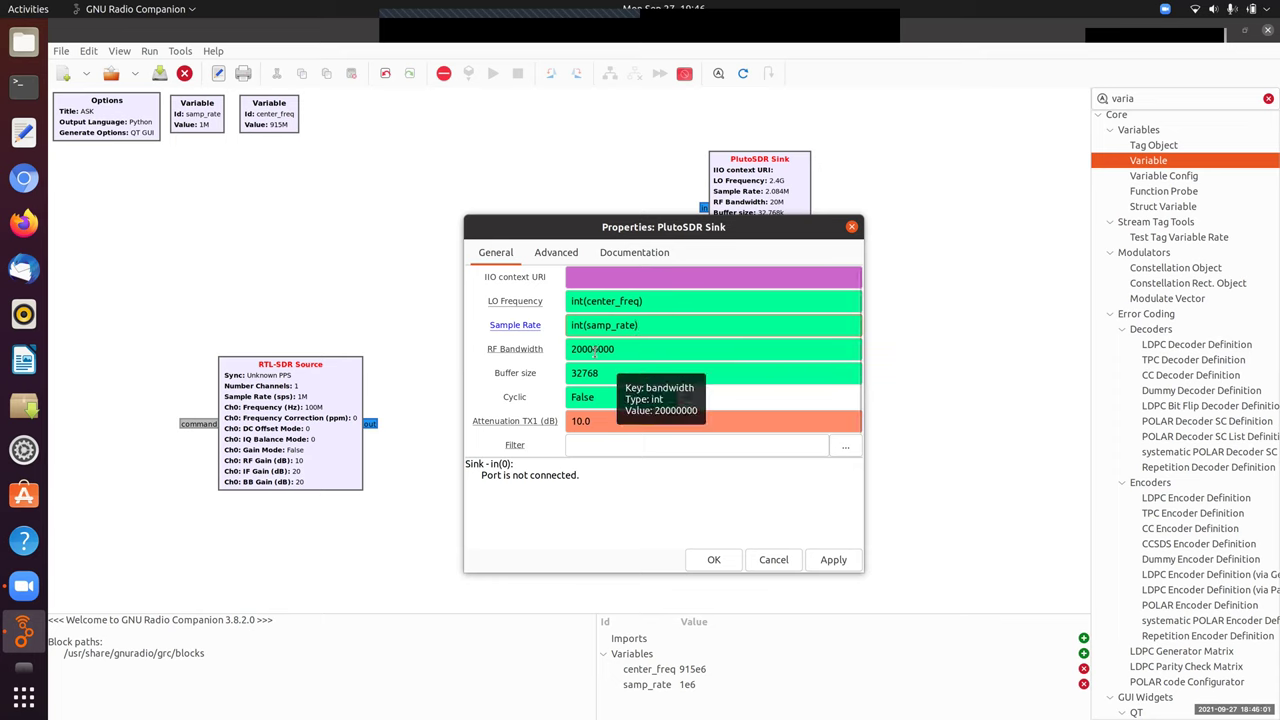
# Set RF bandwidth to int(samp_rate) and attenuation TX1 to tx_attenuation, then apply.
pyautogui.click(520, 330)
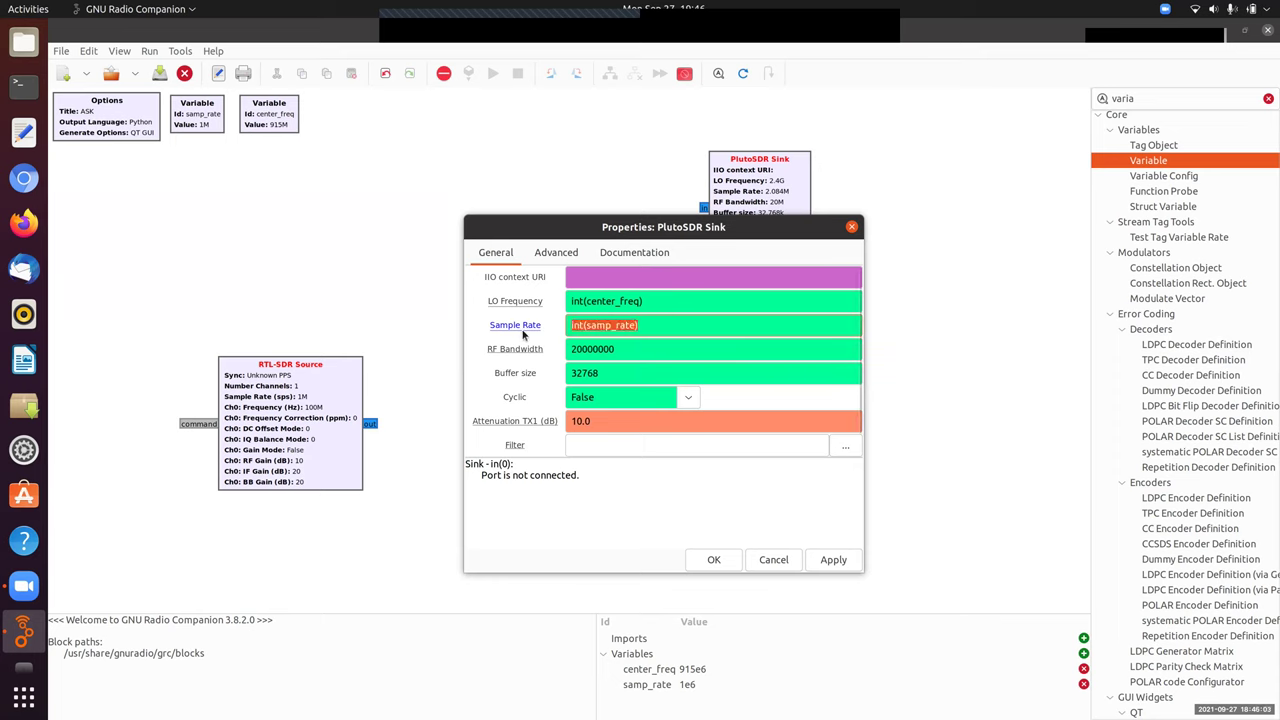
pyautogui.hotkey('ctrl', 'c')
pyautogui.doubleClick(612, 348)
pyautogui.hotkey('ctrl', 'v')
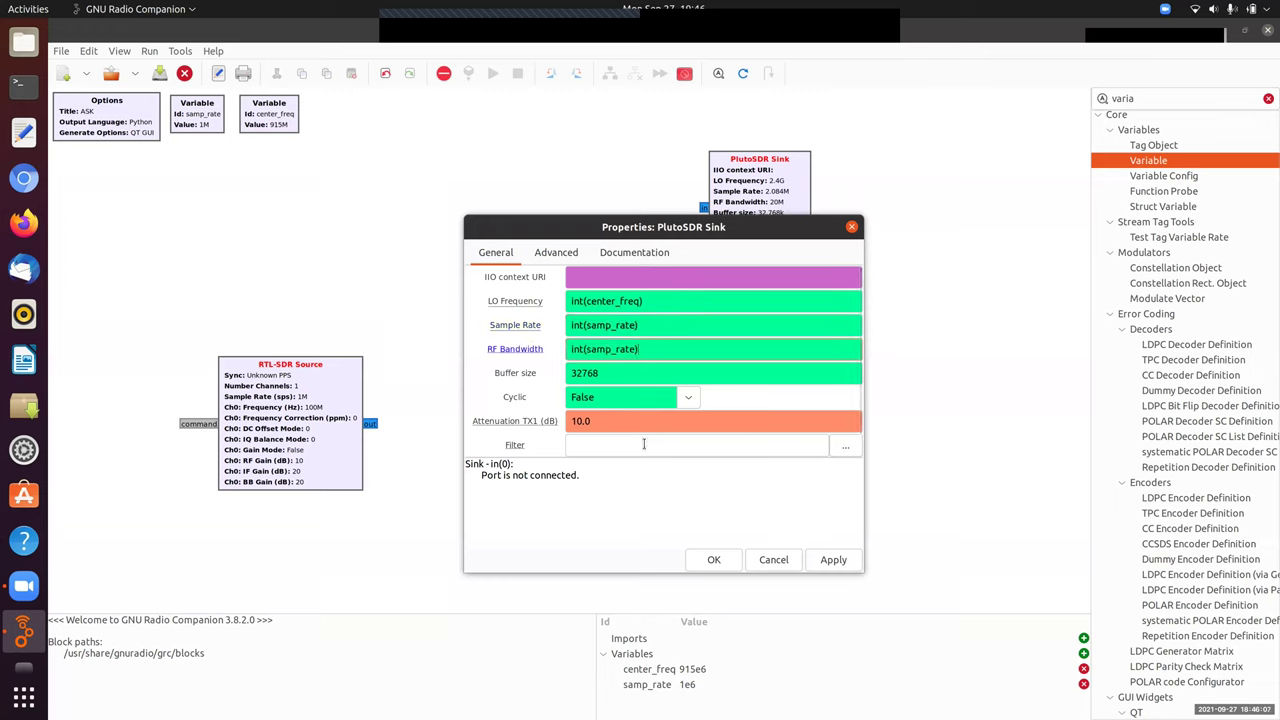
pyautogui.click(534, 424)
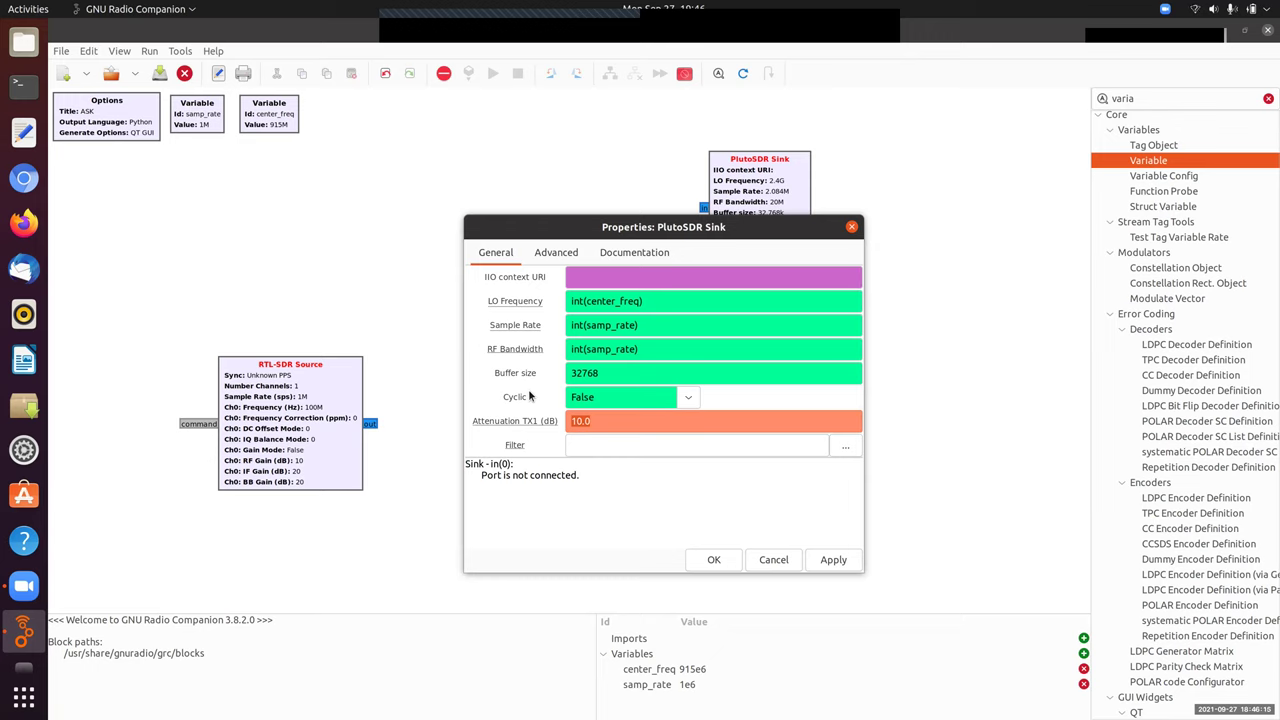
pyautogui.write('tx_attenuation')
pyautogui.doubleClick(632, 416)
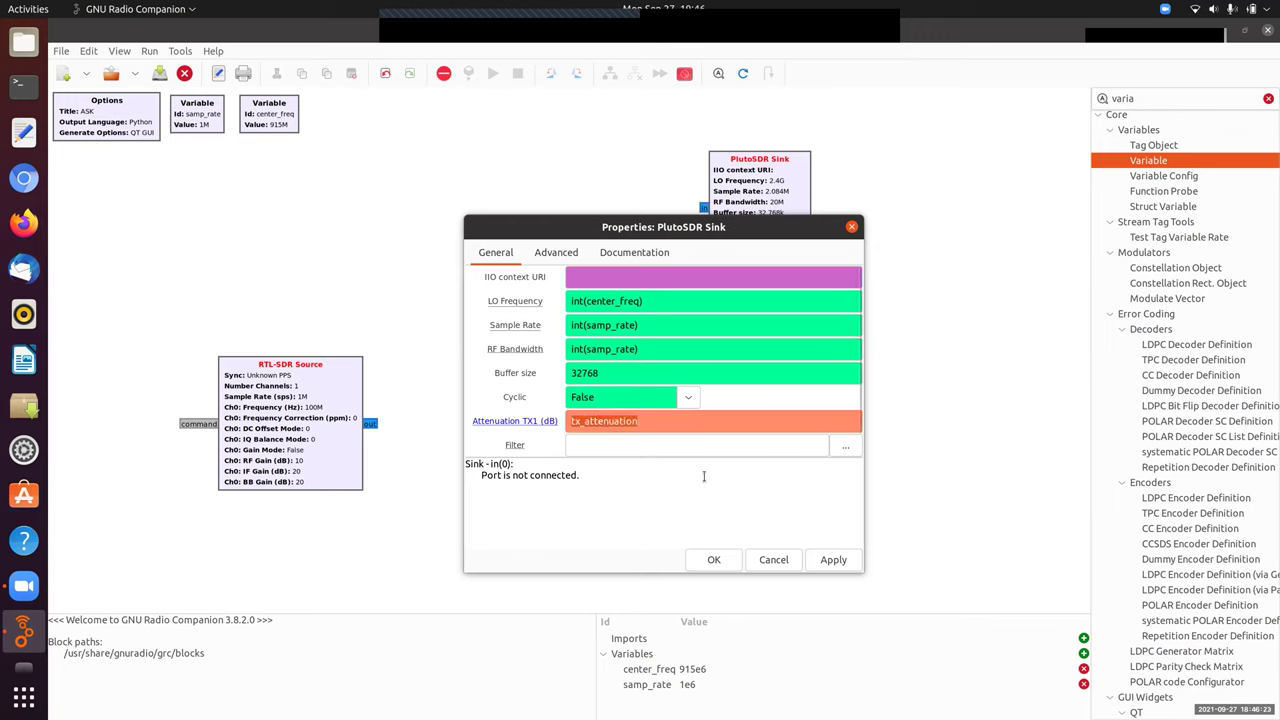
pyautogui.click(713, 559)
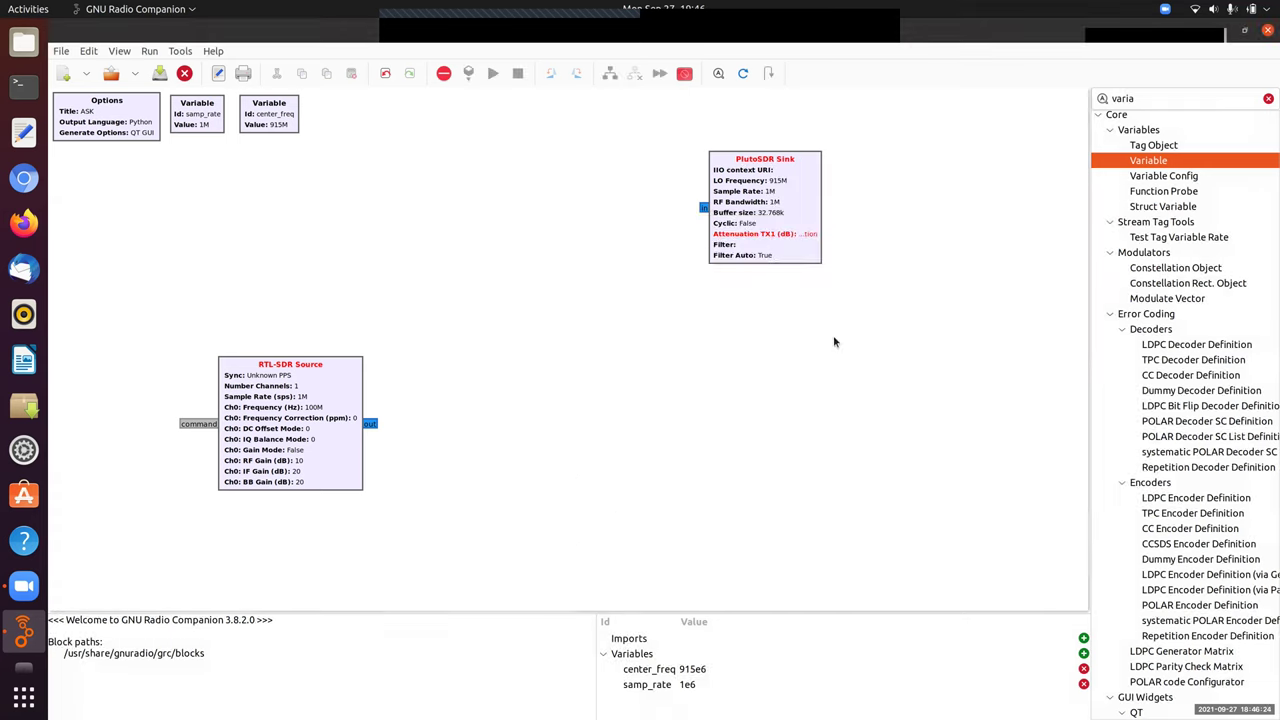
# Search 'range' and place a QT GUI Range block above the PlutoSDR Sink.
pyautogui.doubleClick(1145, 100)
pyautogui.write('range')
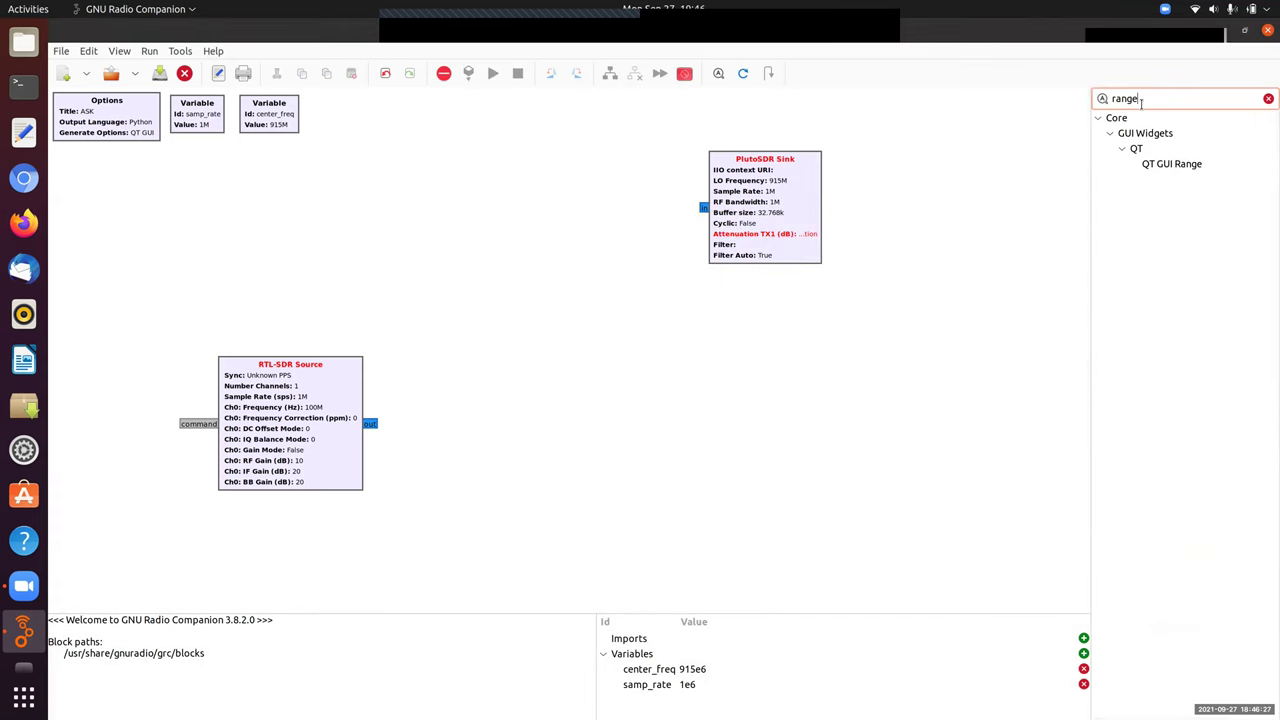
pyautogui.click(1183, 164)
pyautogui.moveTo(1181, 165); pyautogui.dragTo(741, 165)
pyautogui.doubleClick(741, 160)
# Make the slider tx_attenuation (Id and Label), default 10, stop 89; shift the Sink below it.
pyautogui.click(638, 297)
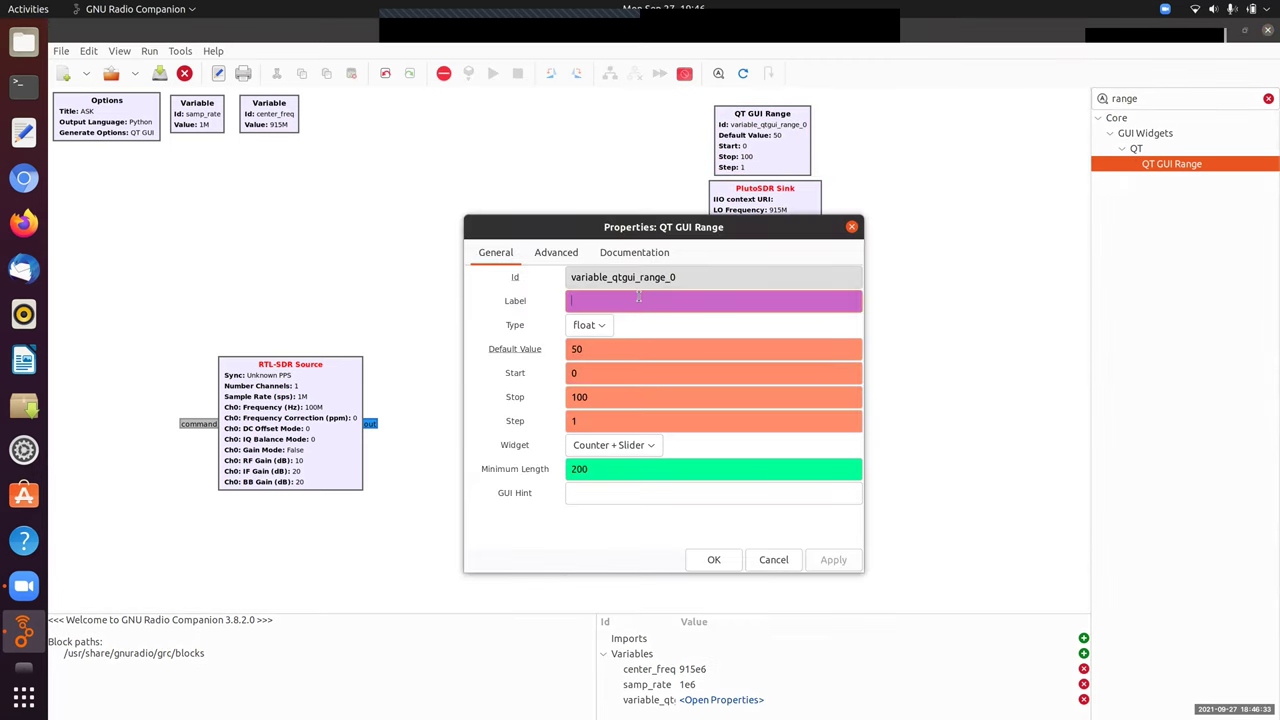
pyautogui.write('tx_attenuation')
pyautogui.doubleClick(639, 278)
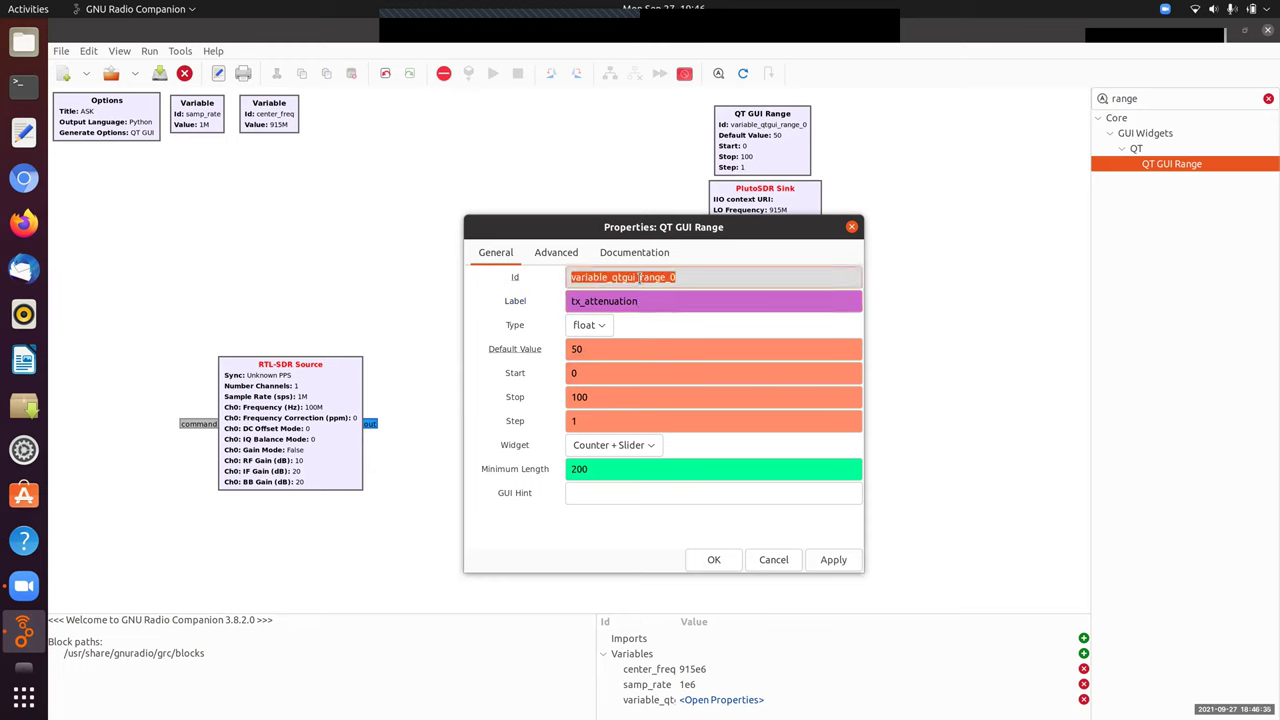
pyautogui.hotkey('ctrl', 'v')
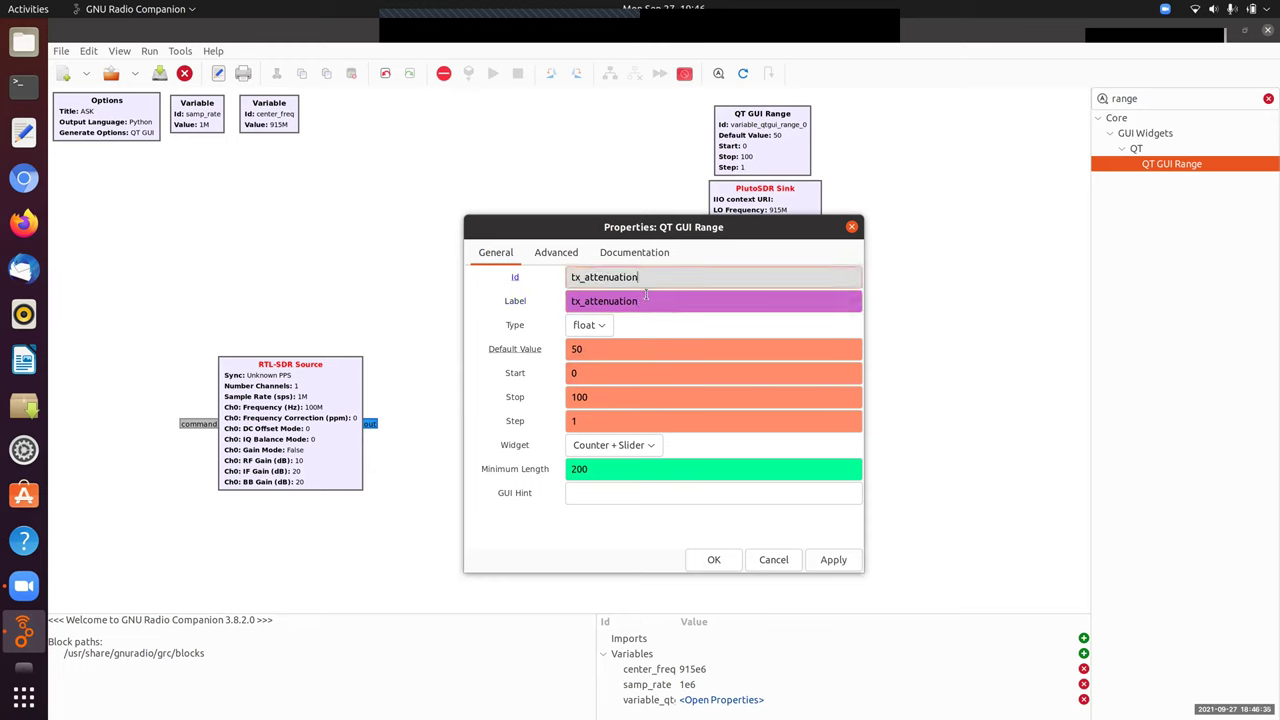
pyautogui.doubleClick(612, 349)
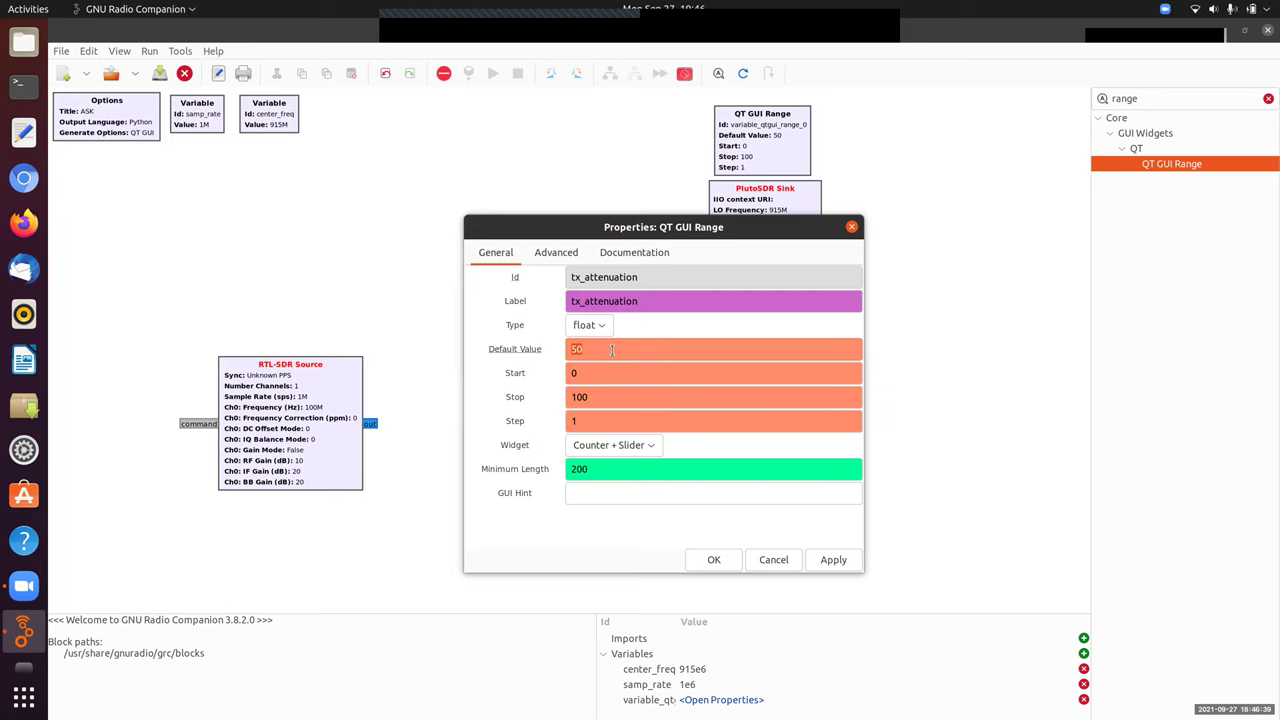
pyautogui.write('10')
pyautogui.doubleClick(615, 394)
pyautogui.write('89')
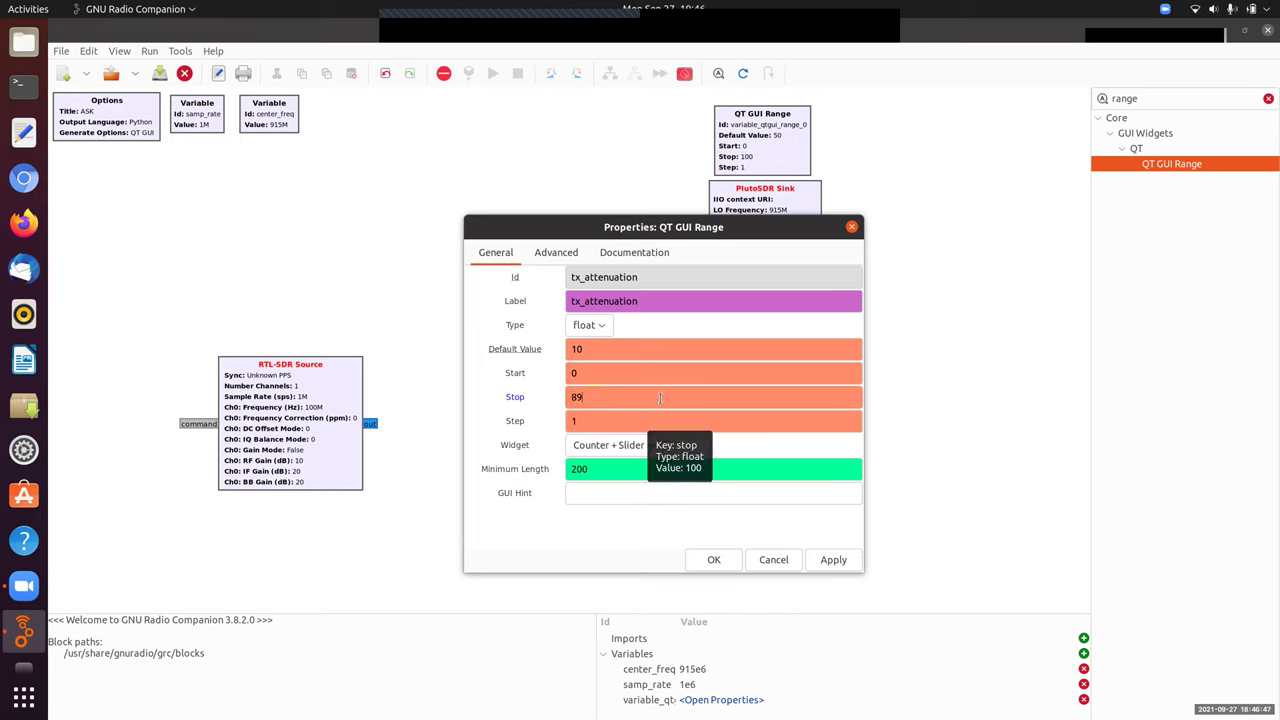
pyautogui.click(714, 559)
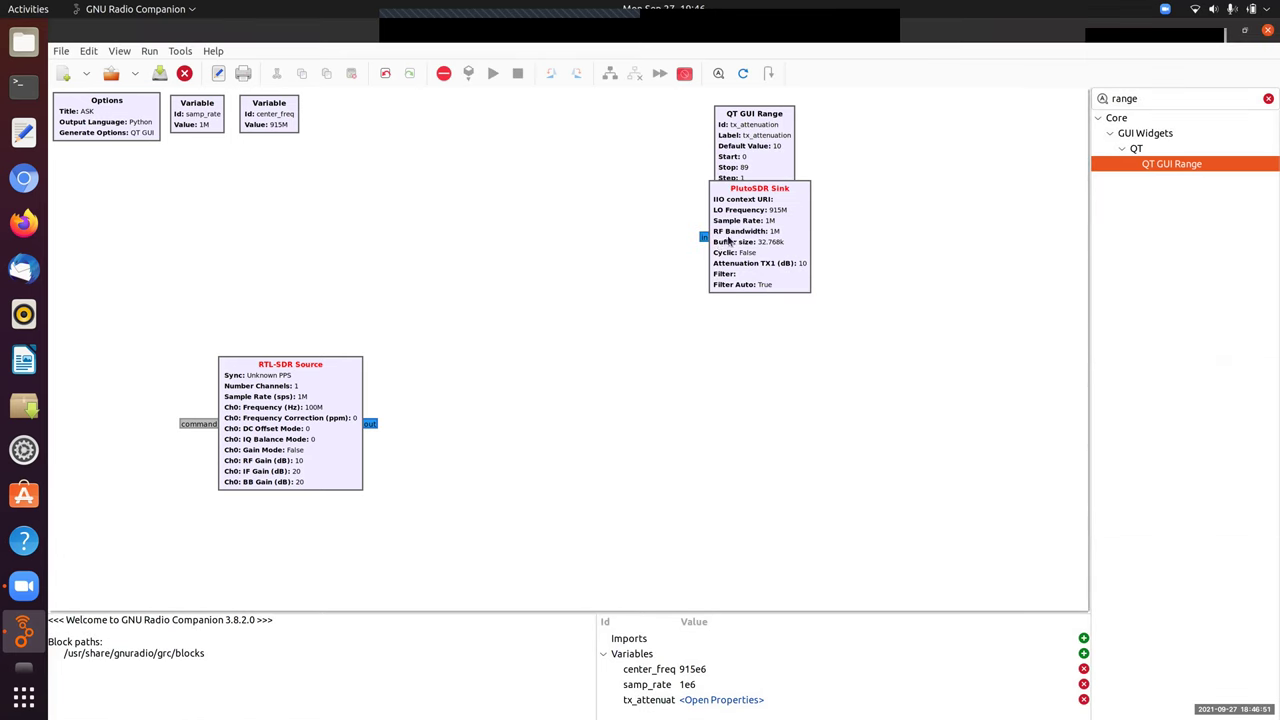
pyautogui.moveTo(728, 240); pyautogui.dragTo(728, 256)
# Set the RTL-SDR Source Ch0 frequency to center_freq and Ch0 RF gain to rx_gain.
pyautogui.click(645, 264)
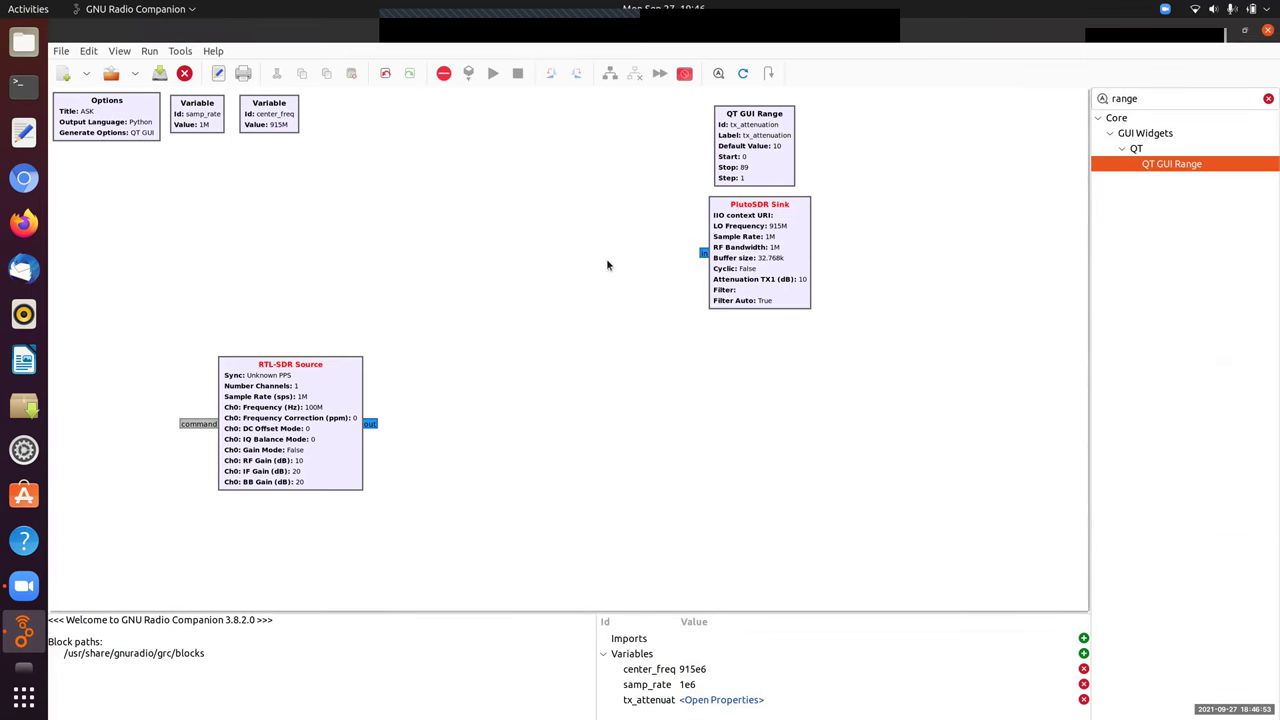
pyautogui.doubleClick(294, 367)
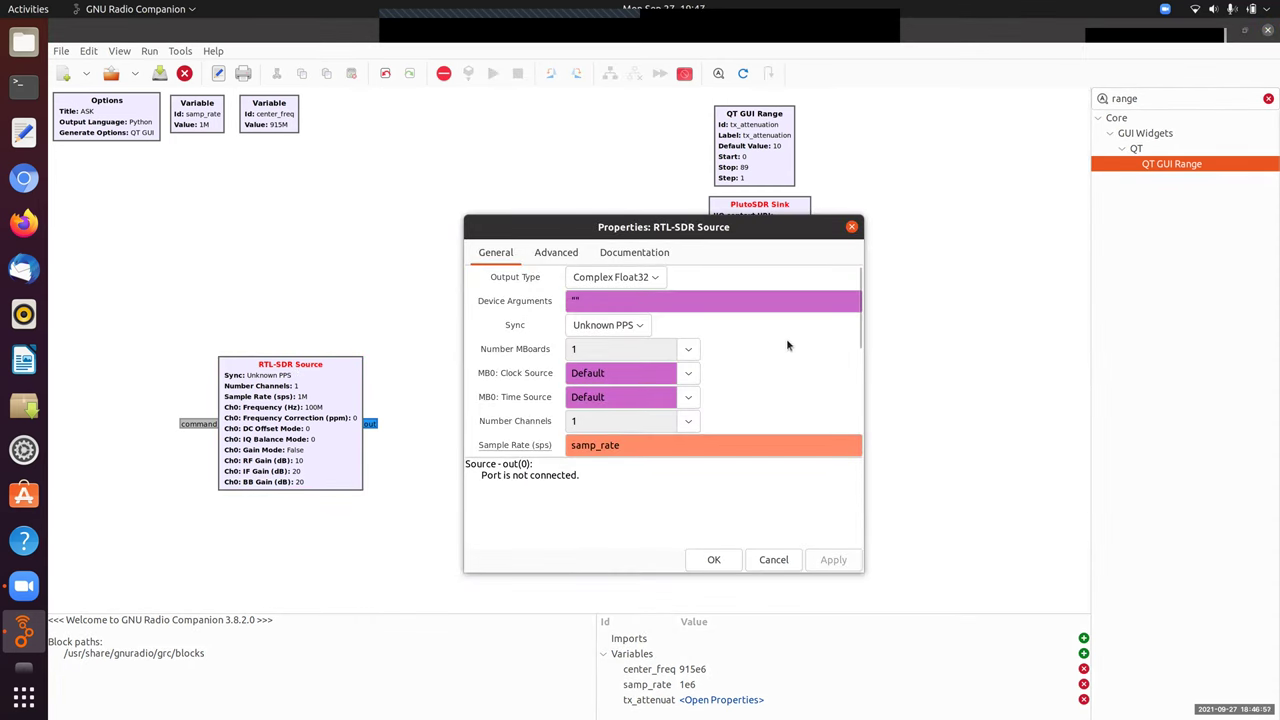
pyautogui.scroll(-3, 824, 381)
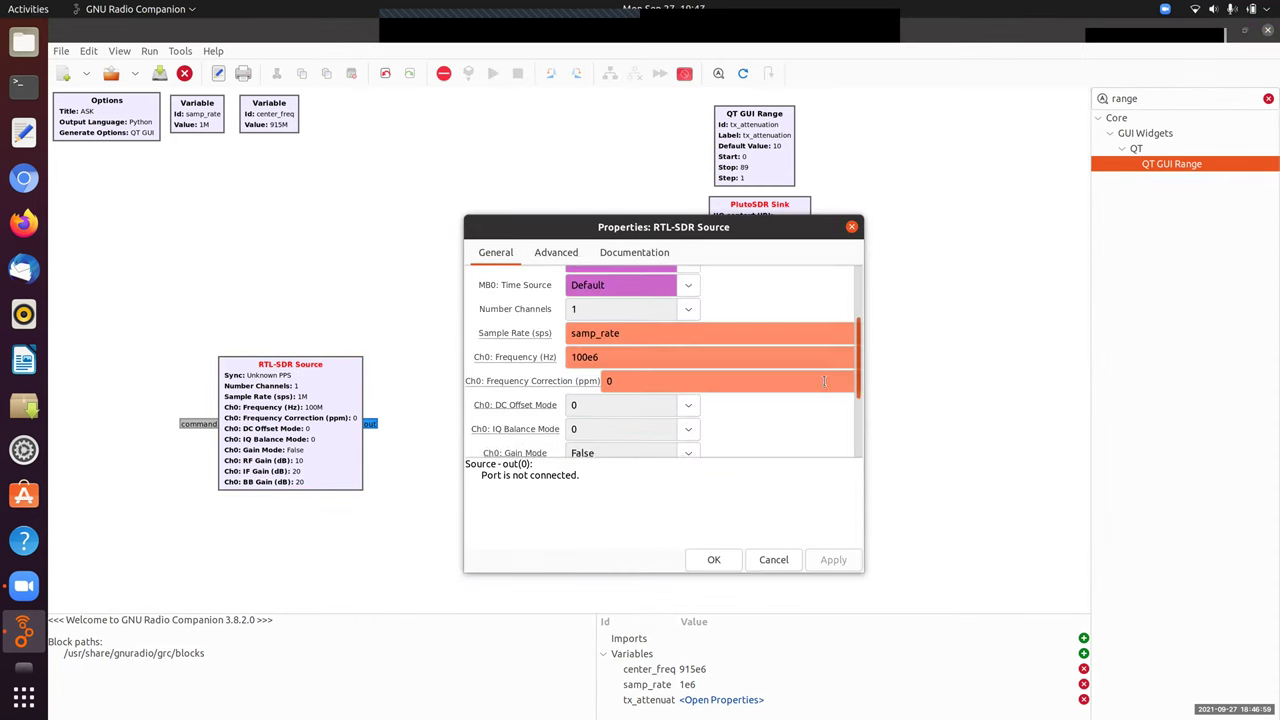
pyautogui.doubleClick(656, 359)
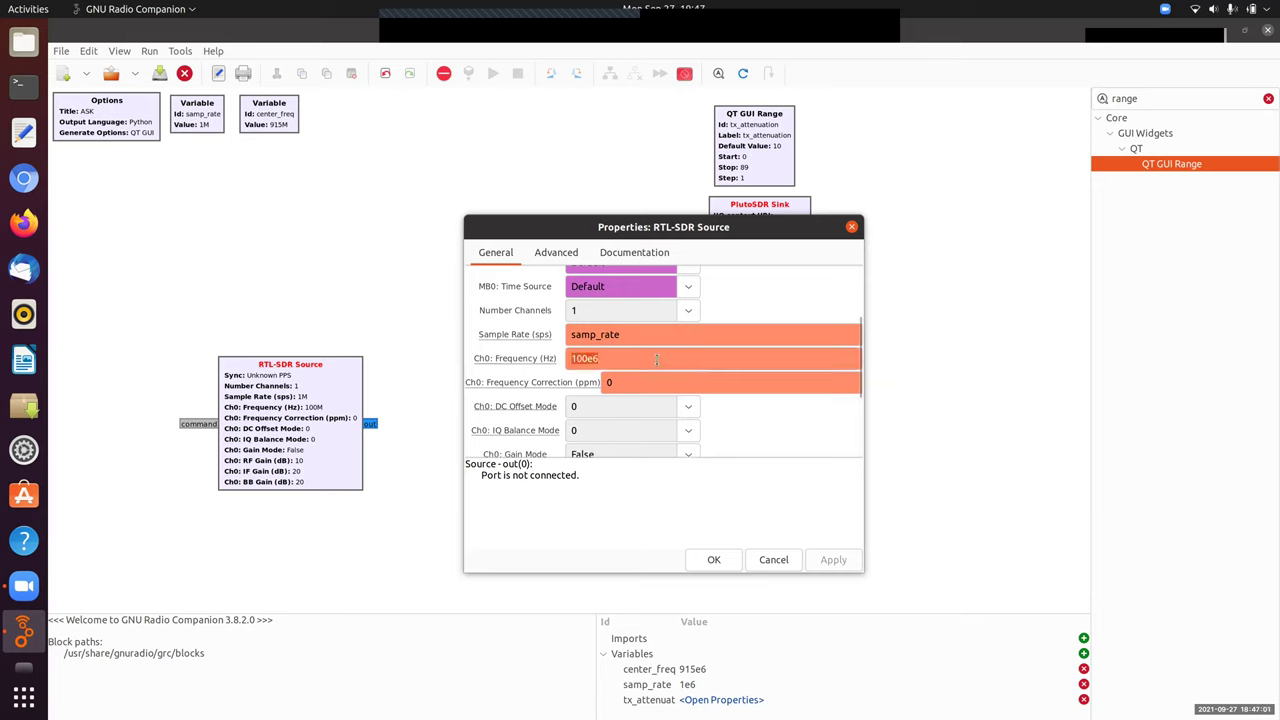
pyautogui.write('center_freq')
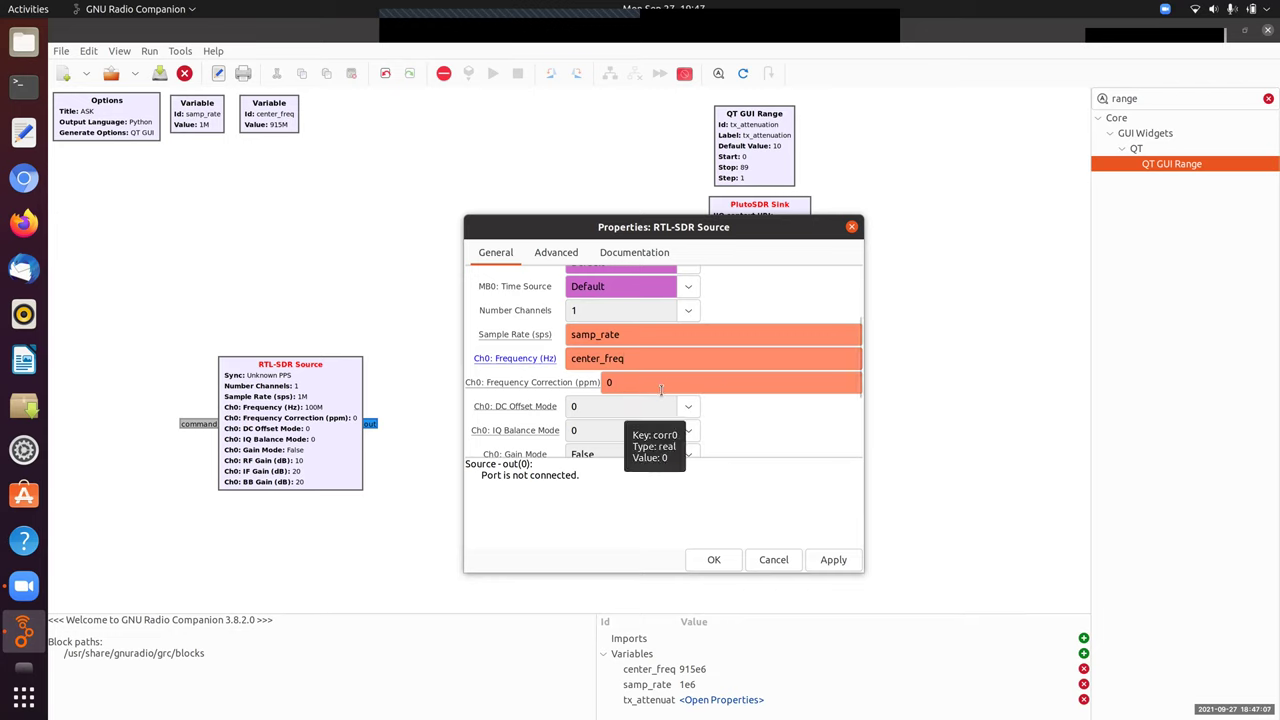
pyautogui.scroll(-1, 859, 385)
pyautogui.scroll(-3, 859, 385)
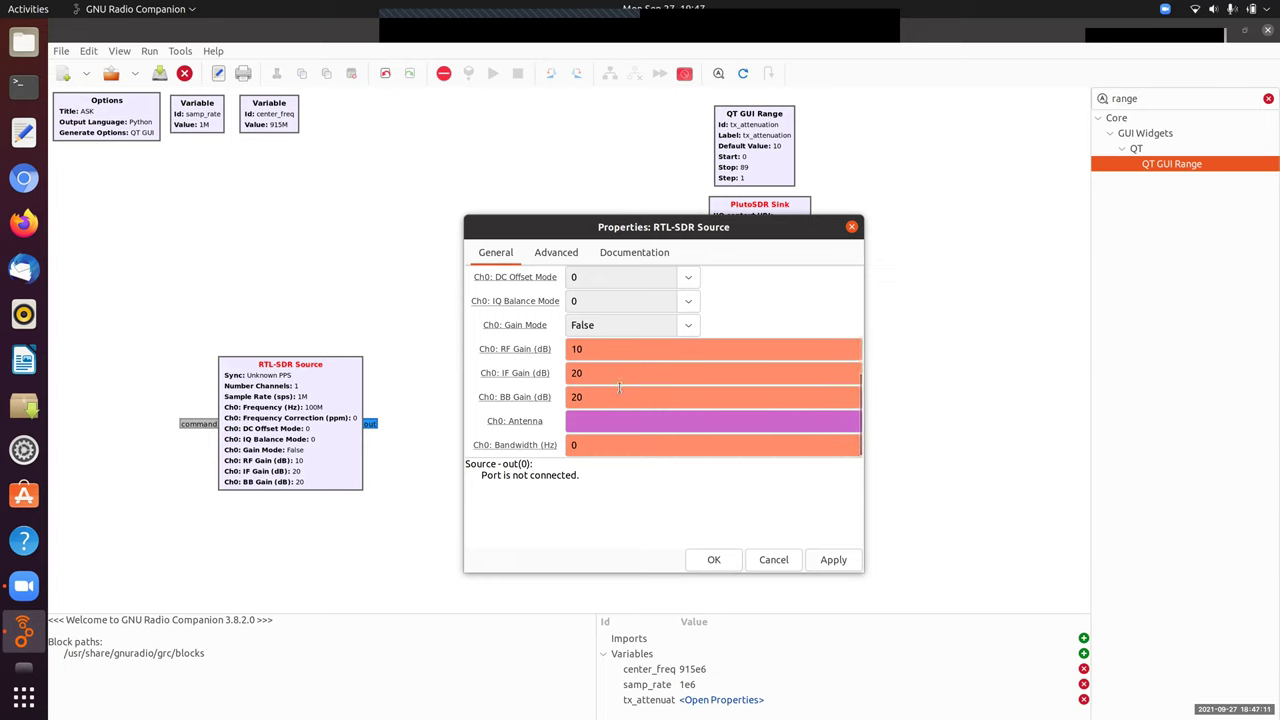
pyautogui.doubleClick(617, 350)
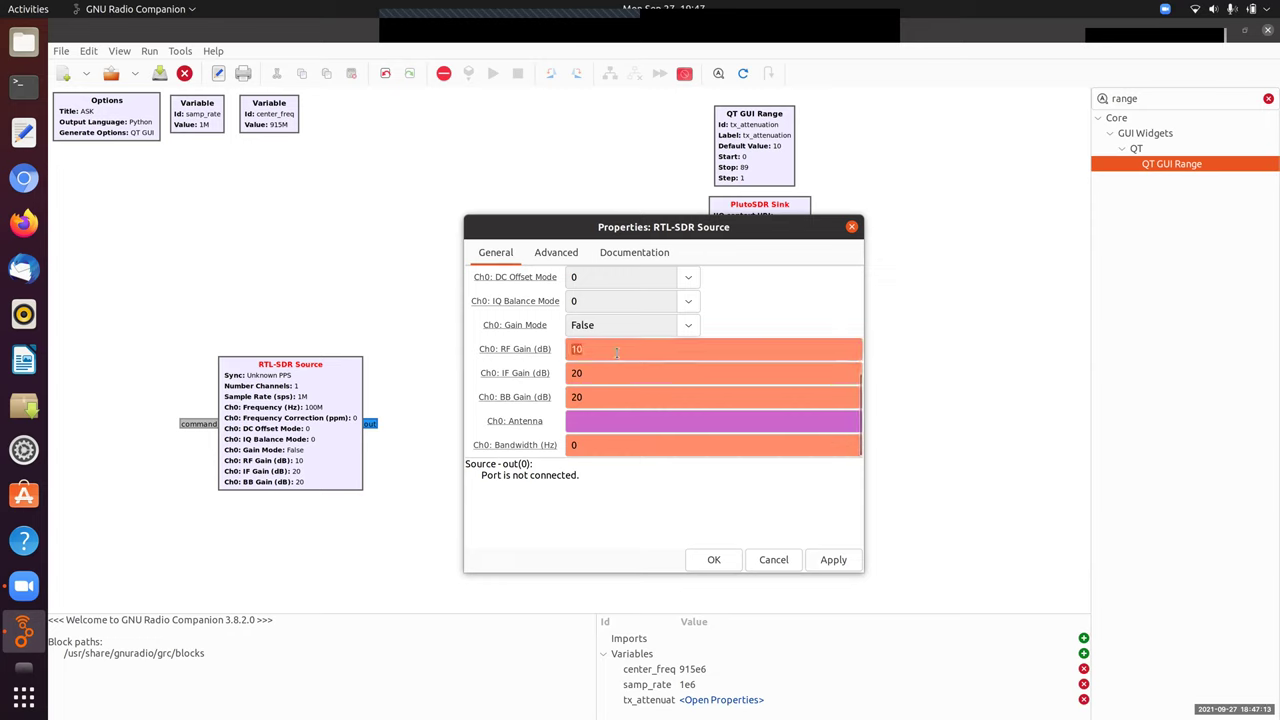
pyautogui.write('rx_gain')
pyautogui.click(714, 560)
# Duplicate the tx_attenuation slider and place the copy above the RTL-SDR Source.
pyautogui.click(772, 117)
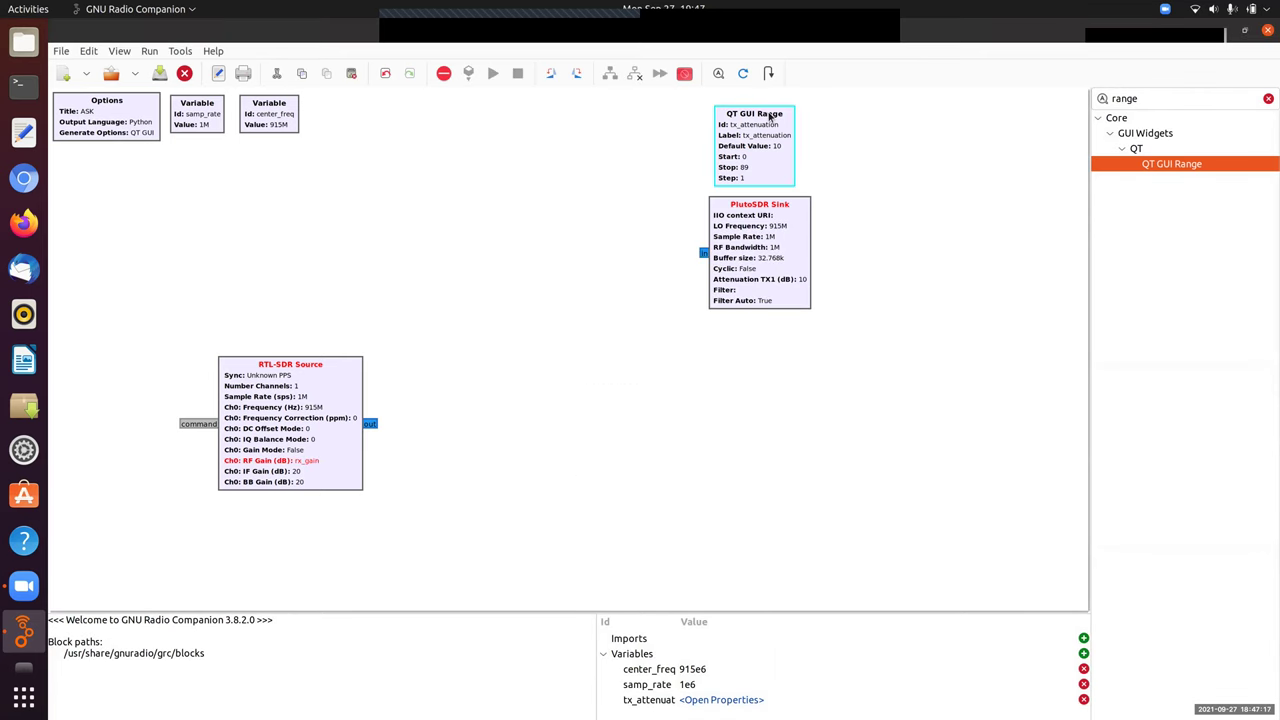
pyautogui.hotkey('ctrl', 'c')
pyautogui.hotkey('ctrl', 'v')
pyautogui.moveTo(360, 263); pyautogui.dragTo(255, 317)
# Rename the copy to rx_gain, clear its label, and set the stop value to 70.
pyautogui.doubleClick(256, 318)
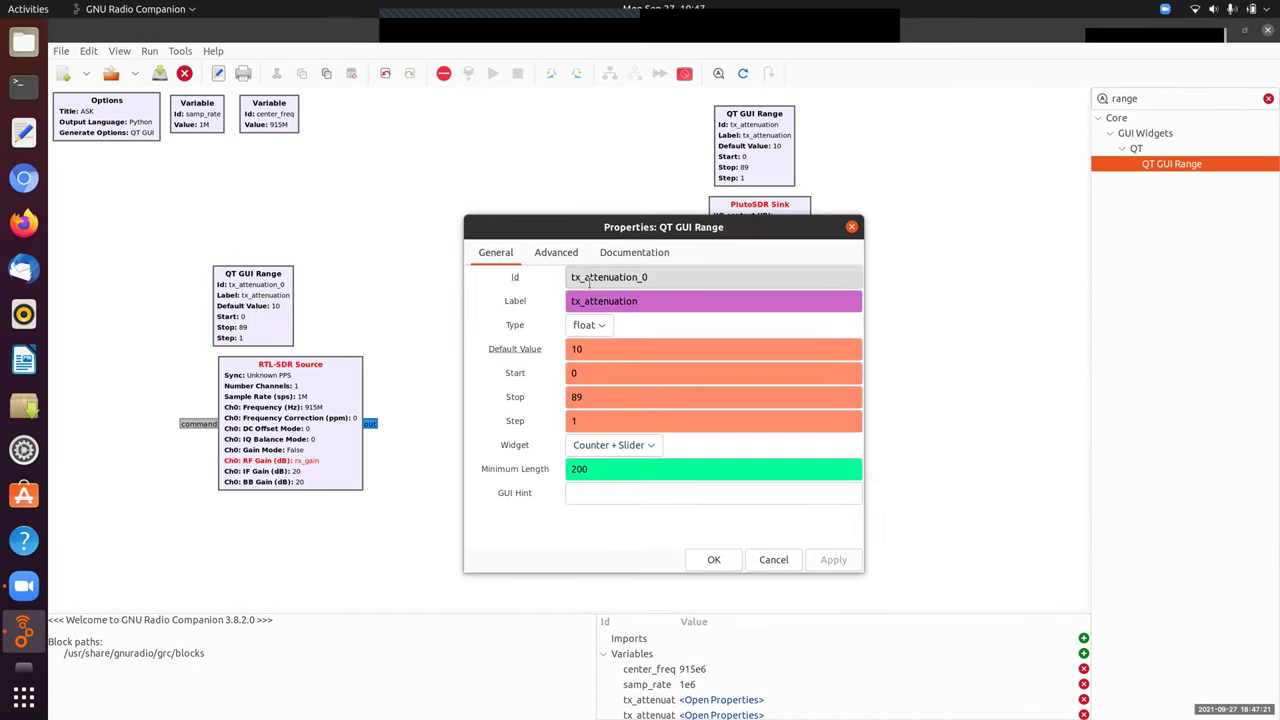
pyautogui.doubleClick(588, 280)
pyautogui.press('End')
pyautogui.press('BackSpace')
pyautogui.press('BackSpace')
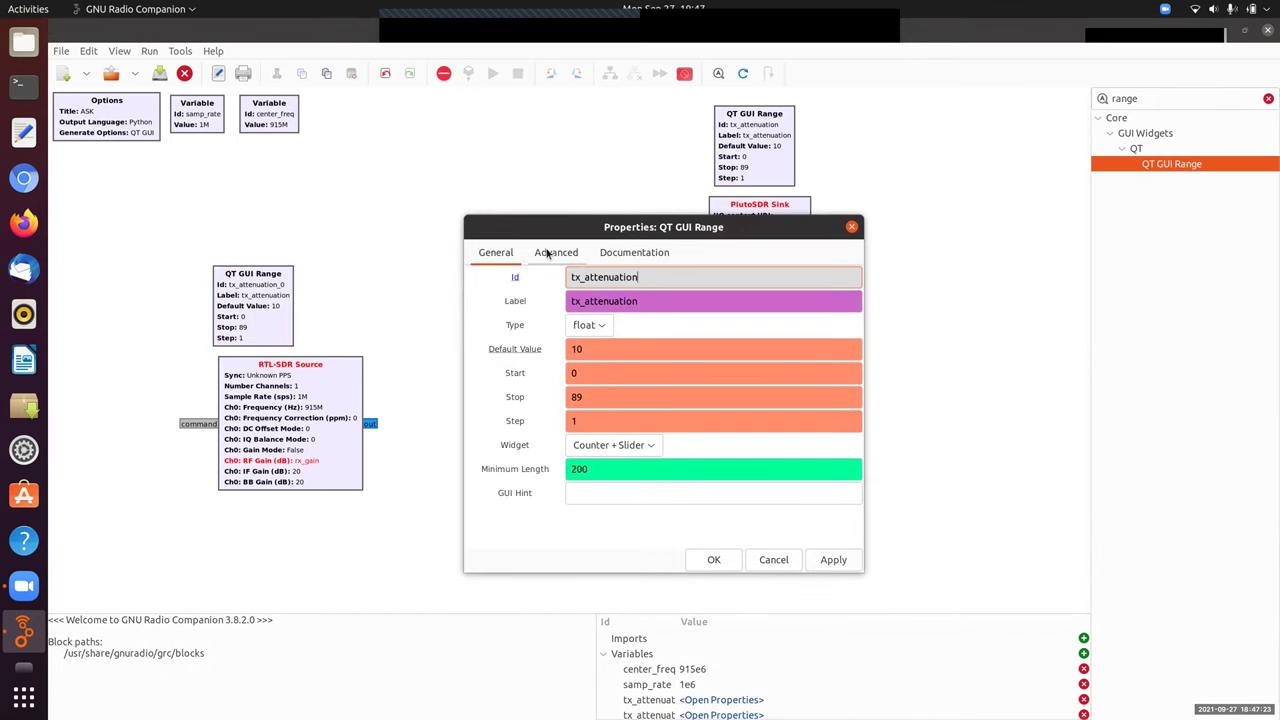
pyautogui.doubleClick(594, 278)
pyautogui.write('rx_gain')
pyautogui.press('Tab')
pyautogui.press('BackSpace')
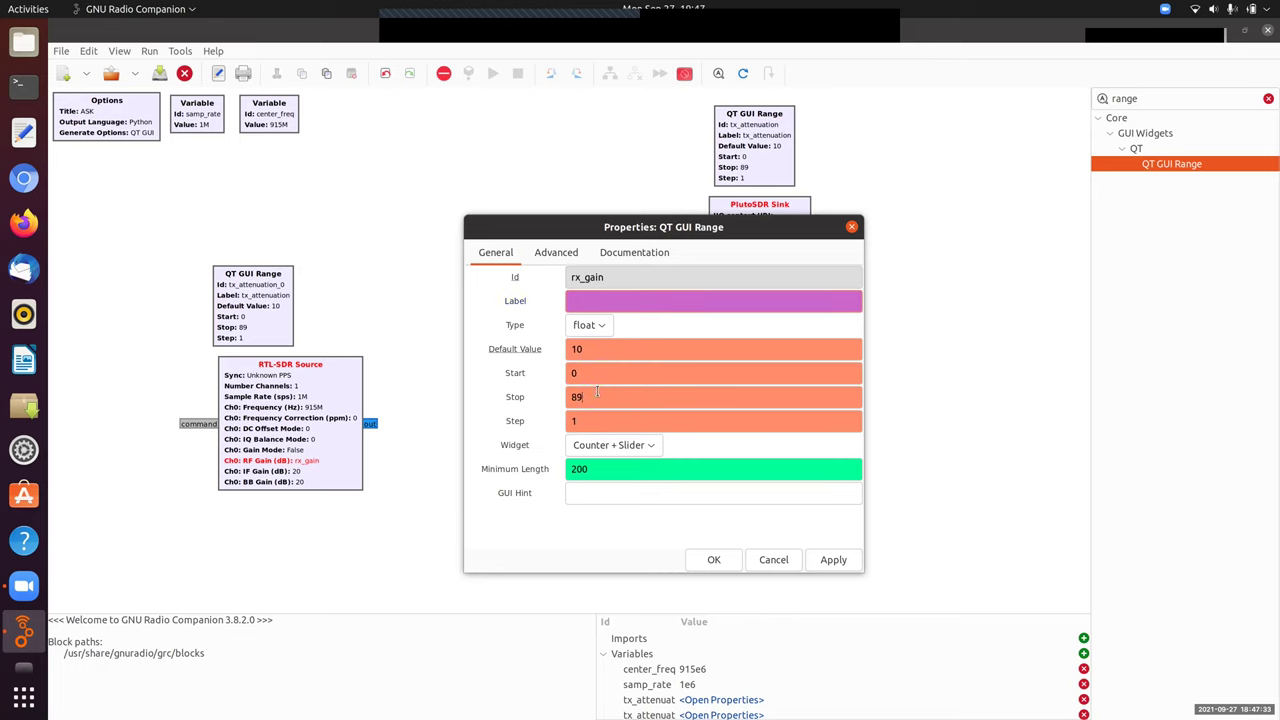
pyautogui.doubleClick(597, 393)
pyautogui.write('70')
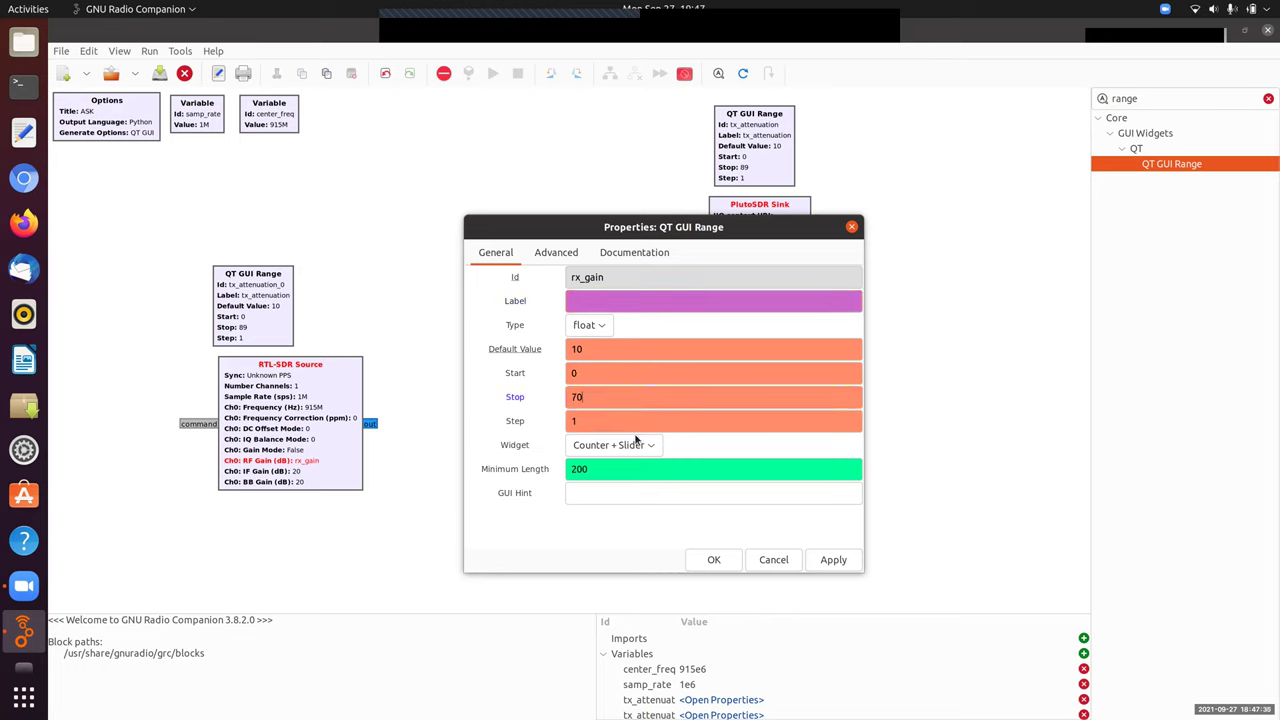
pyautogui.click(713, 559)
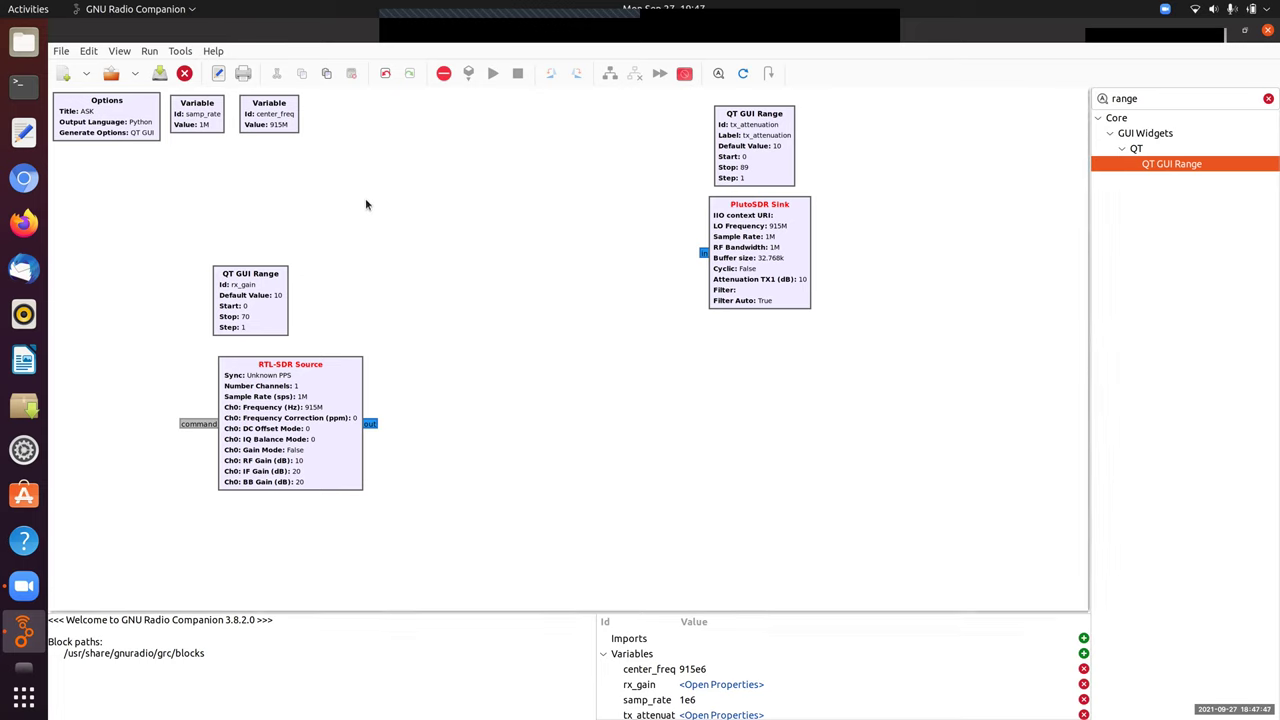
pyautogui.moveTo(271, 320); pyautogui.dragTo(278, 331)
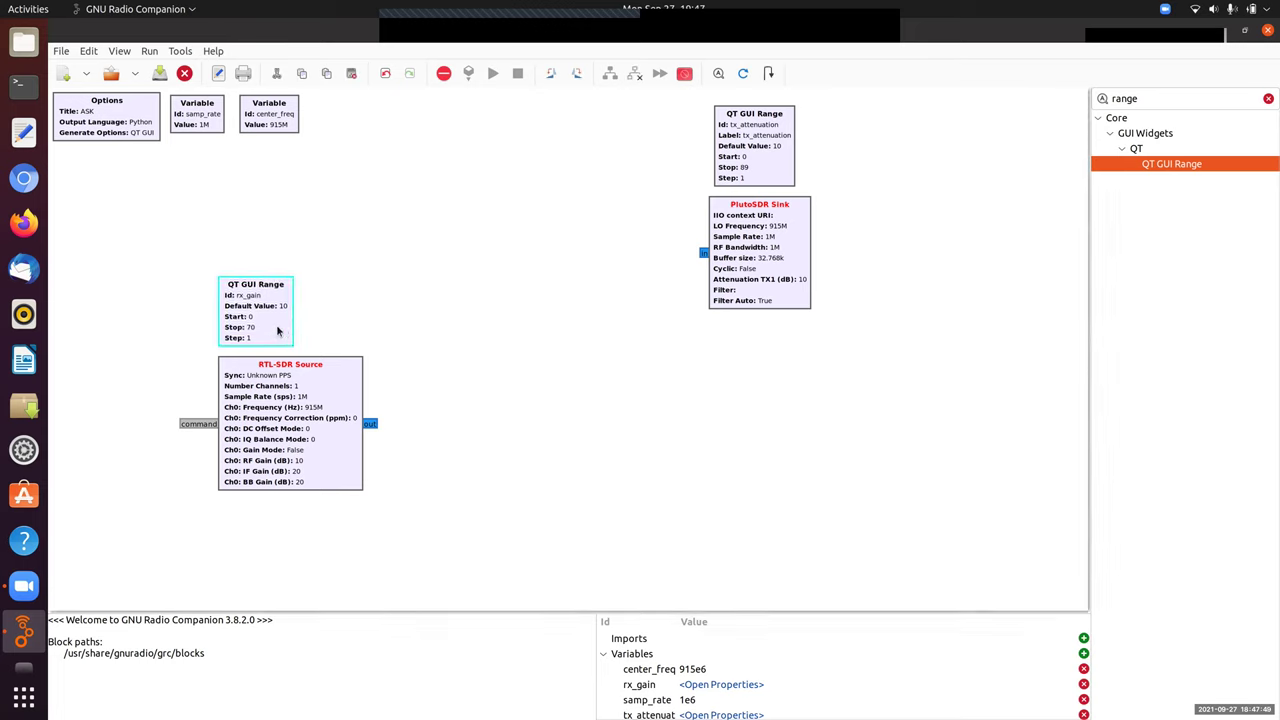
pyautogui.click(362, 290)
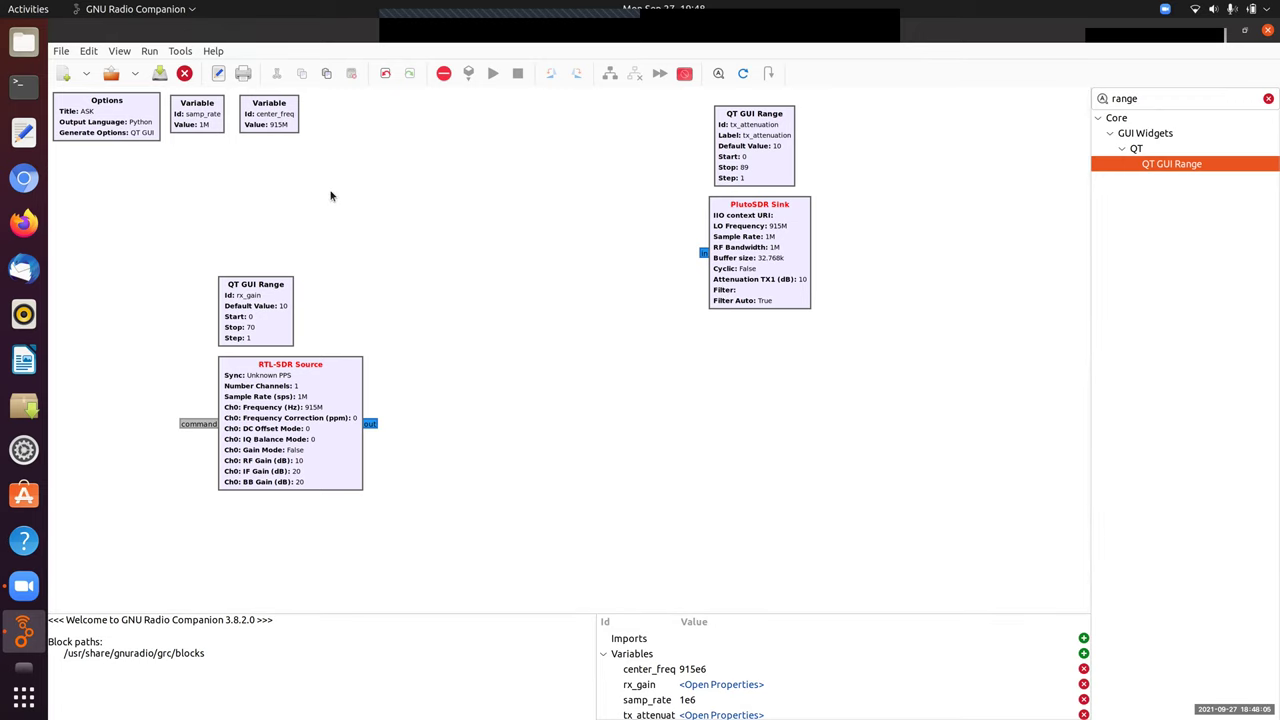
# Search 'vecto' and place a Vector Source block on the canvas.
pyautogui.doubleClick(1141, 98)
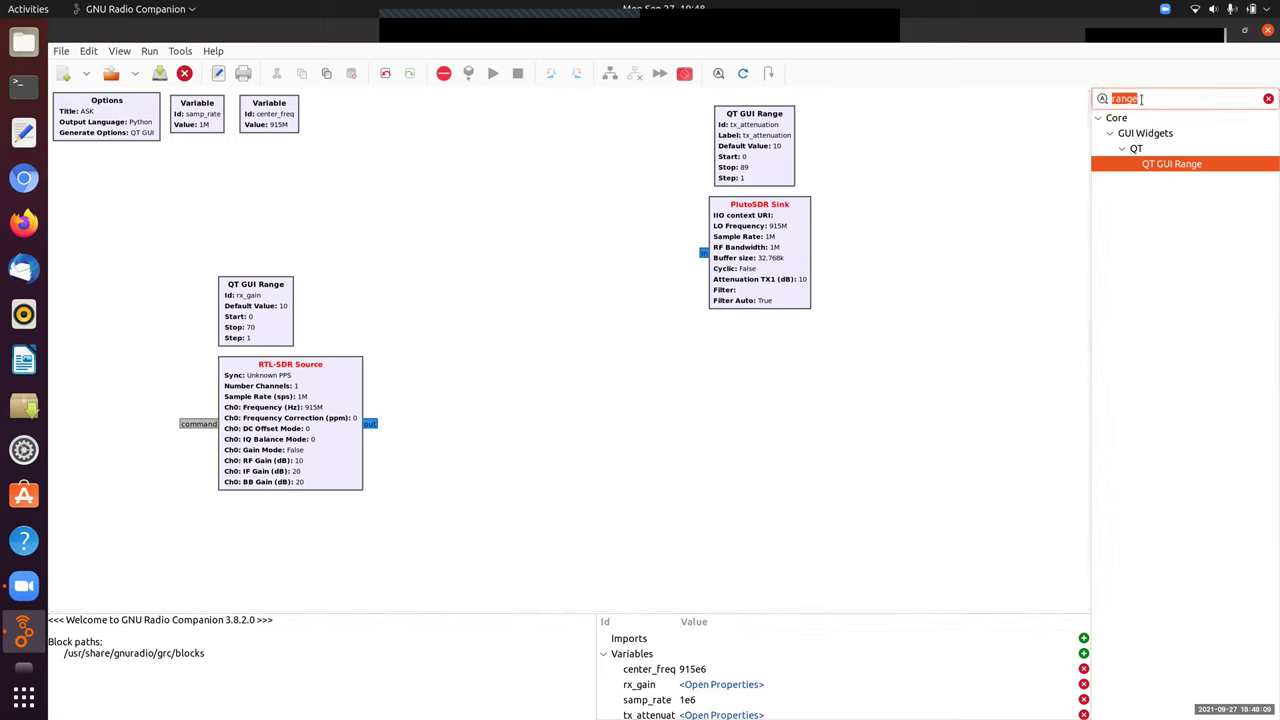
pyautogui.write('vector')
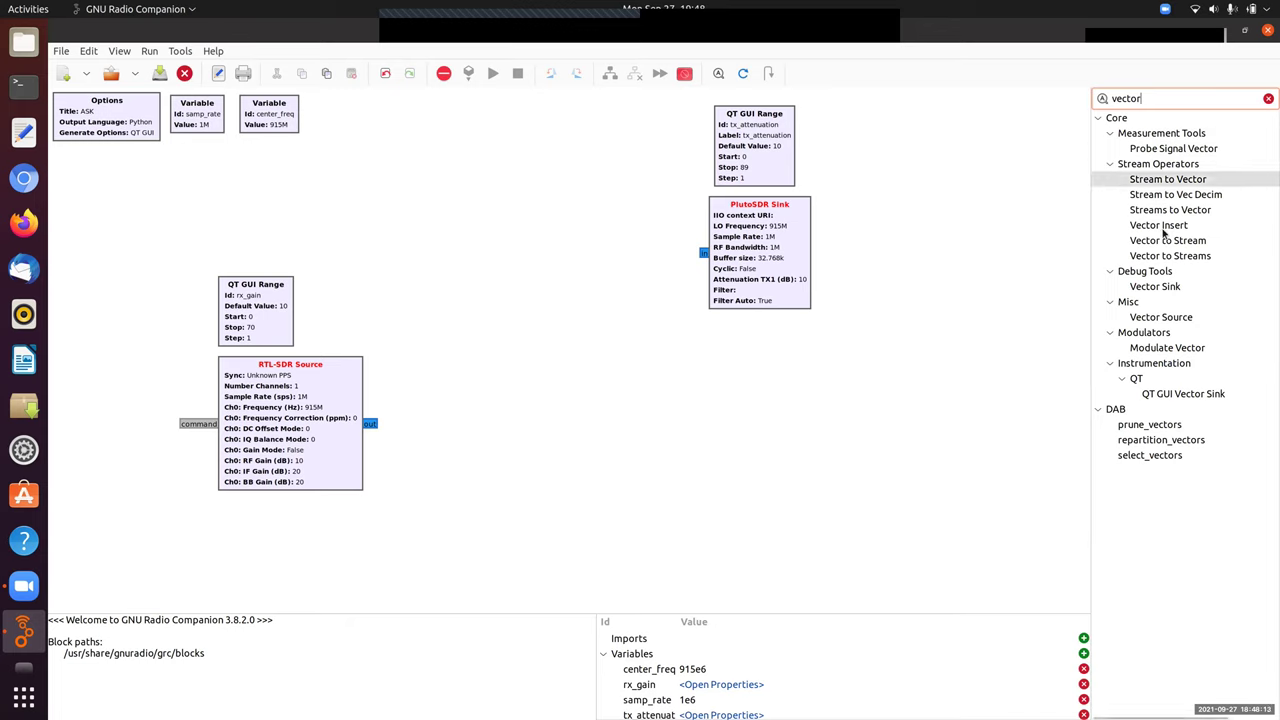
pyautogui.moveTo(1160, 317); pyautogui.dragTo(320, 195)
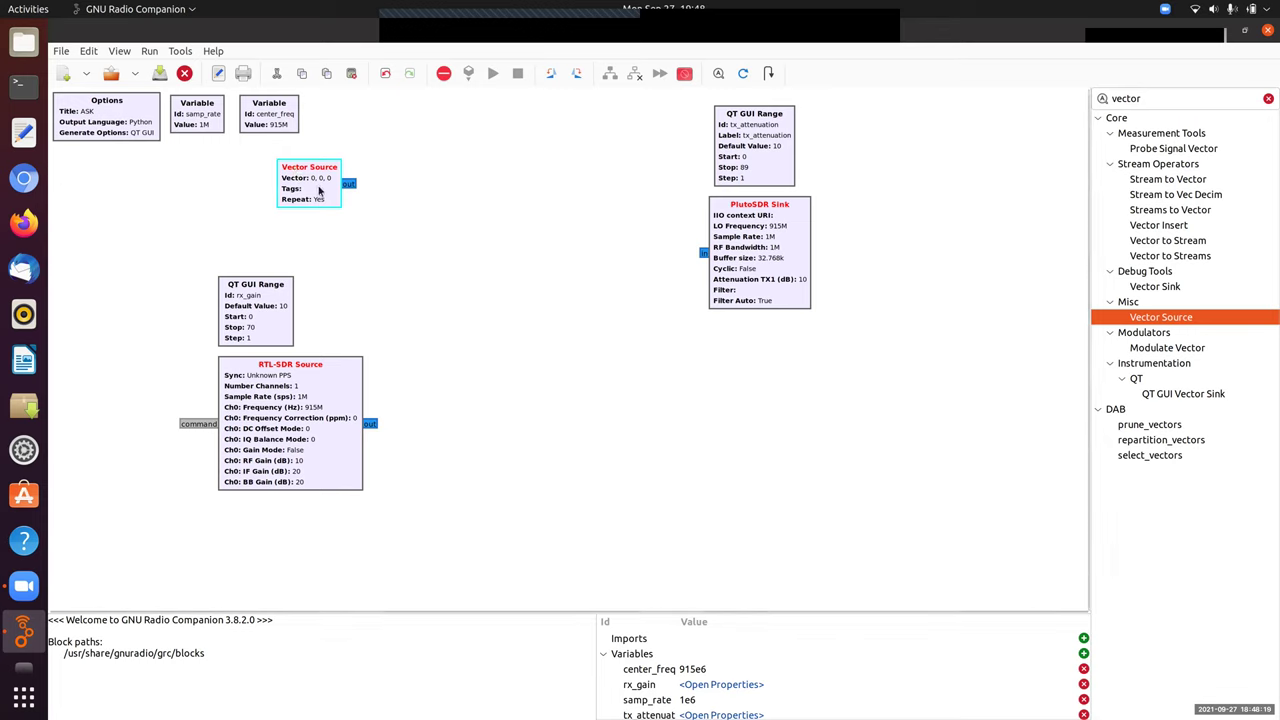
# Set the Vector Source vector to (0.0, 1.0/3.0, 2.0/3.0, 1.0).
pyautogui.doubleClick(319, 190)
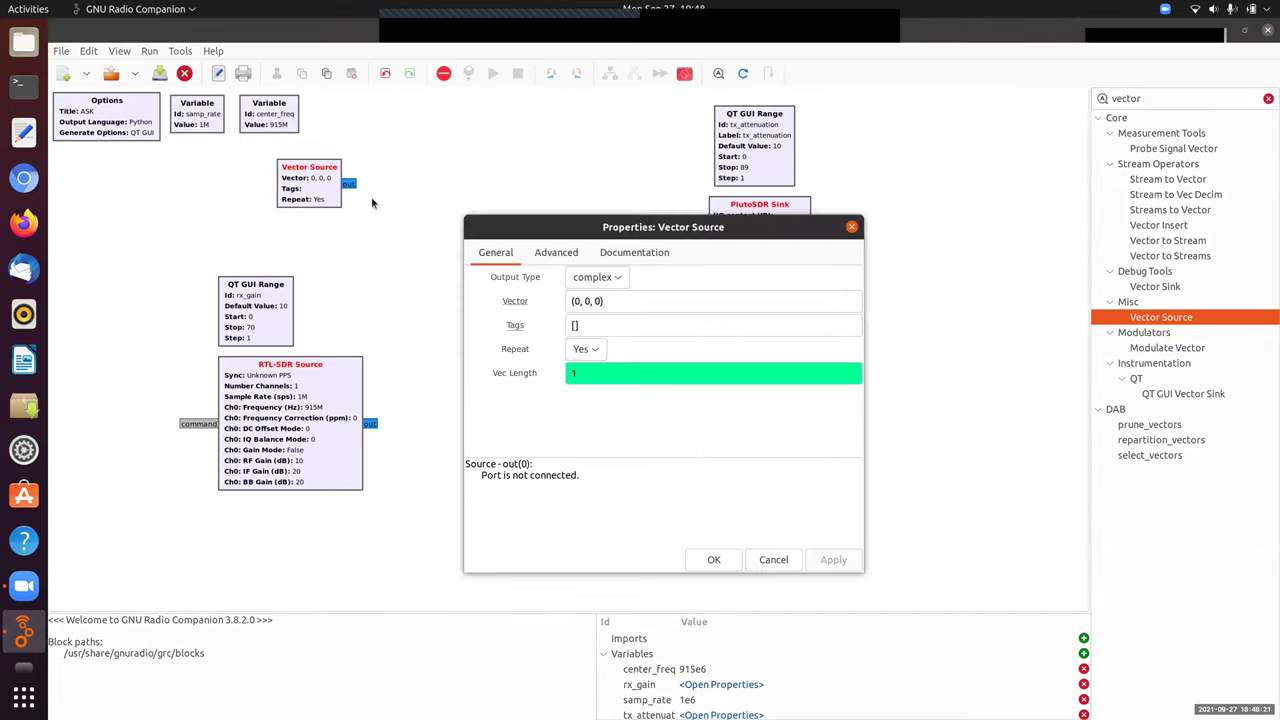
pyautogui.click(576, 305)
pyautogui.moveTo(572, 305); pyautogui.dragTo(598, 305)
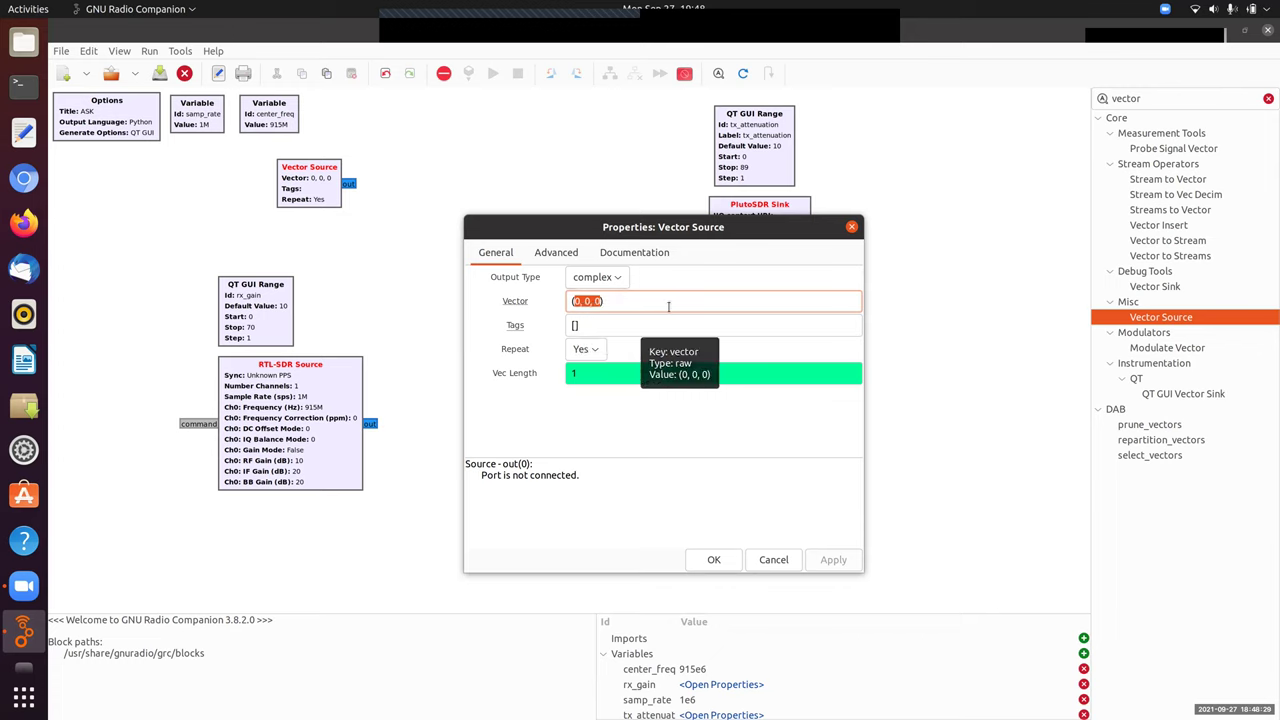
pyautogui.write('(0, 1.')
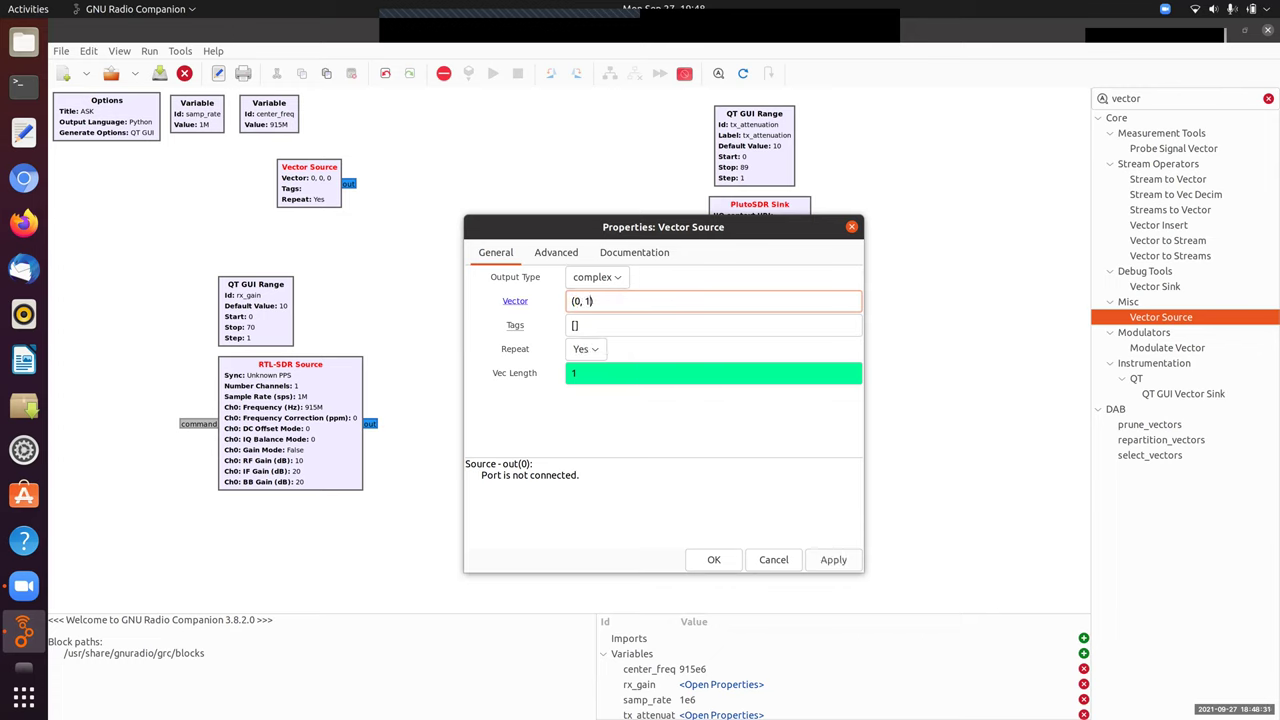
pyautogui.write('0/3.')
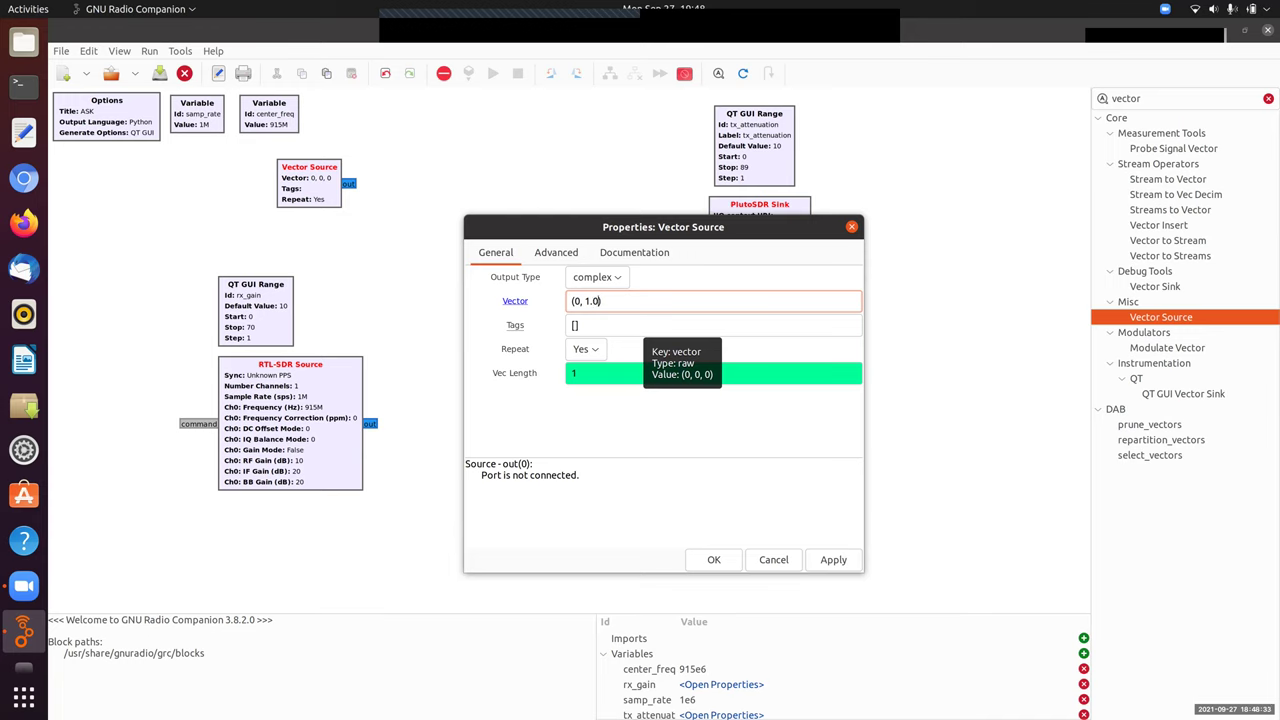
pyautogui.write('0, 1')
pyautogui.press('BackSpace')
pyautogui.write('2.')
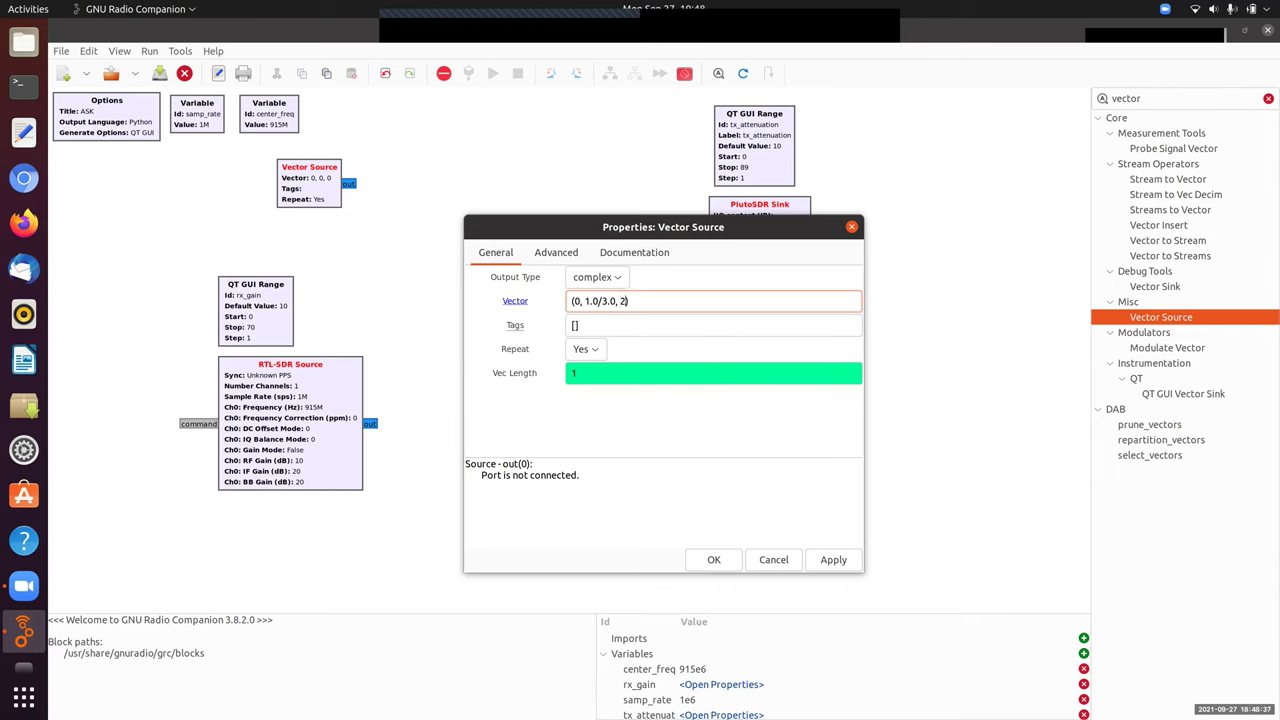
pyautogui.write('0/3.0')
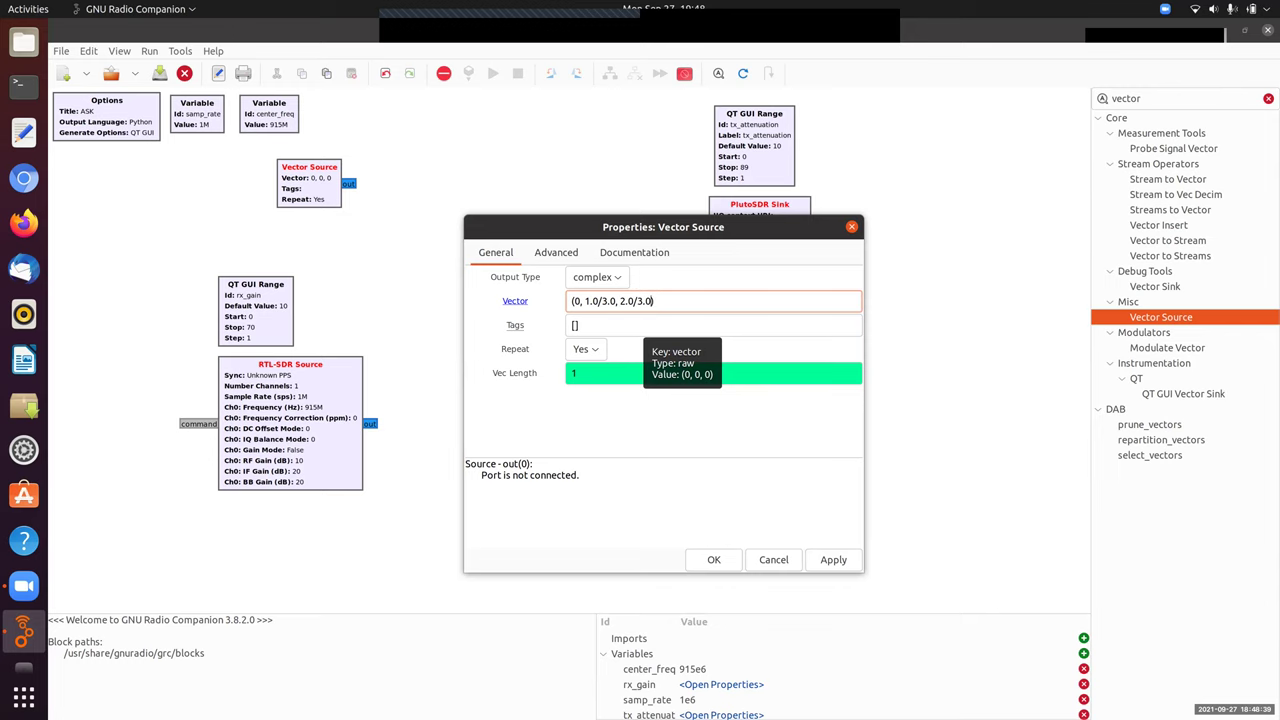
pyautogui.write(', 1.0')
pyautogui.click(578, 301)
pyautogui.write('.')
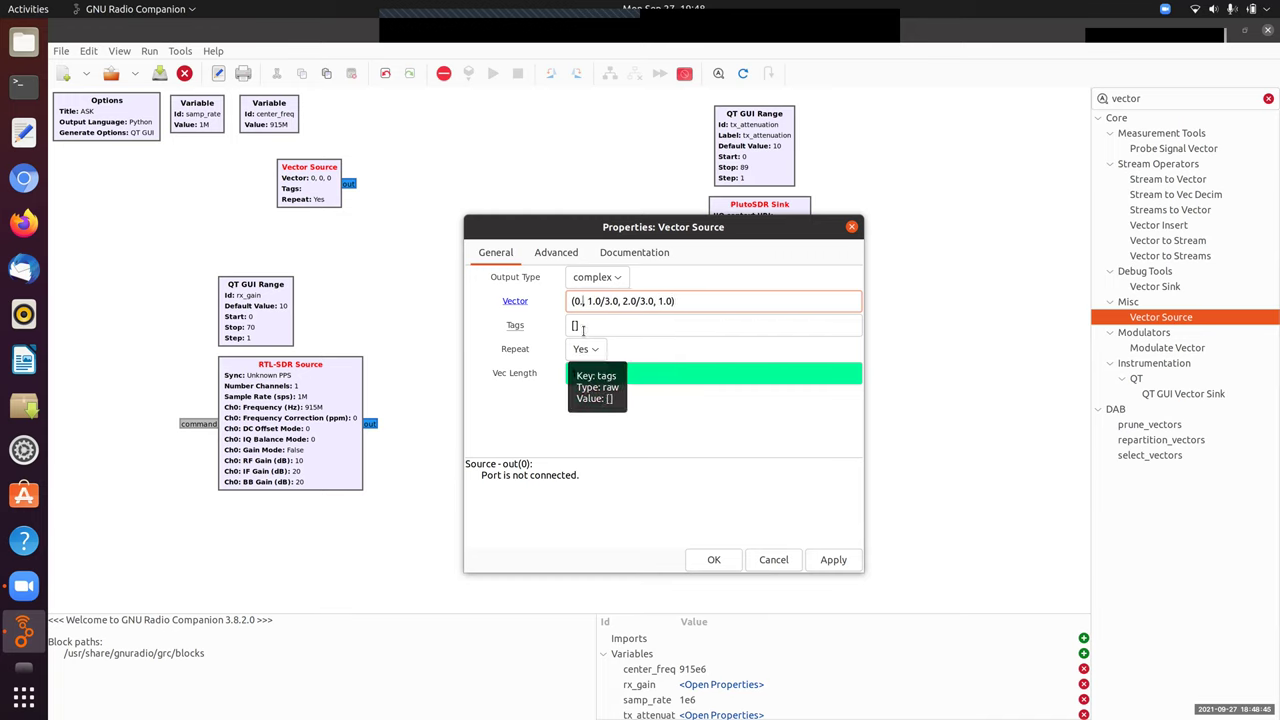
pyautogui.write('0')
pyautogui.click(701, 301)
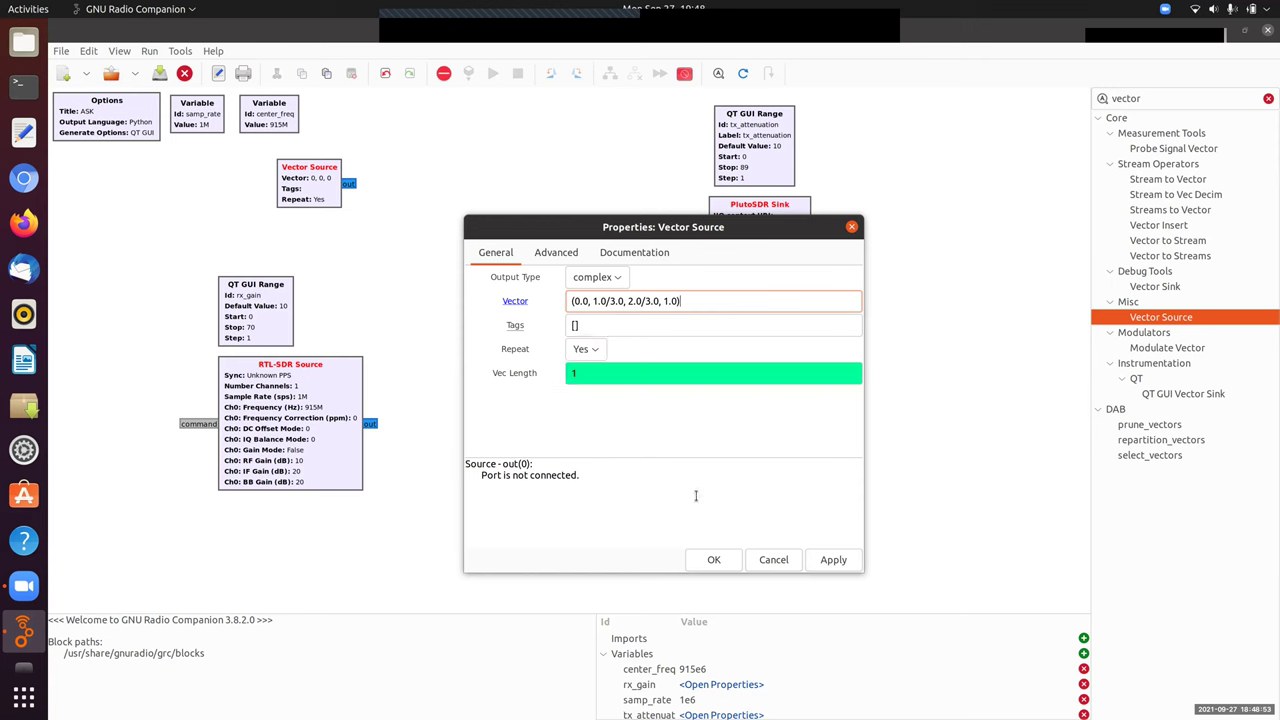
pyautogui.click(712, 561)
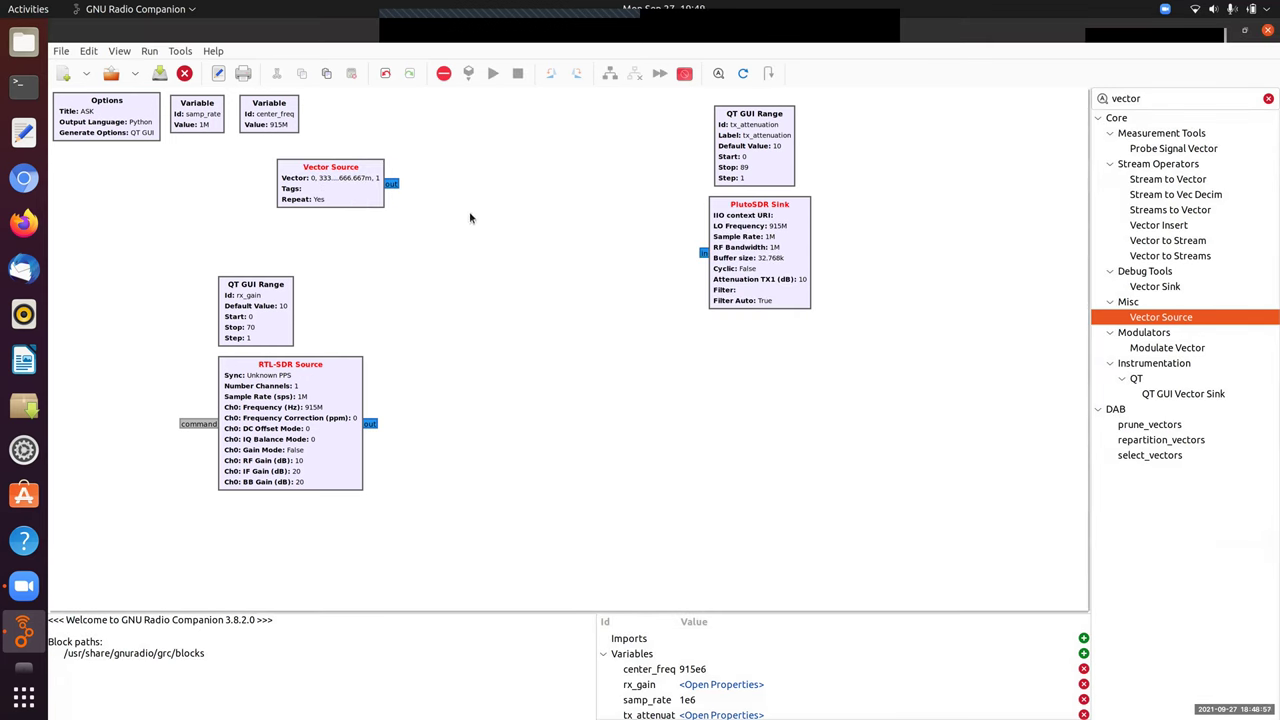
# Search 'repeat' and place a Repeat block right of the Vector Source.
pyautogui.click(1145, 98)
pyautogui.click(360, 199)
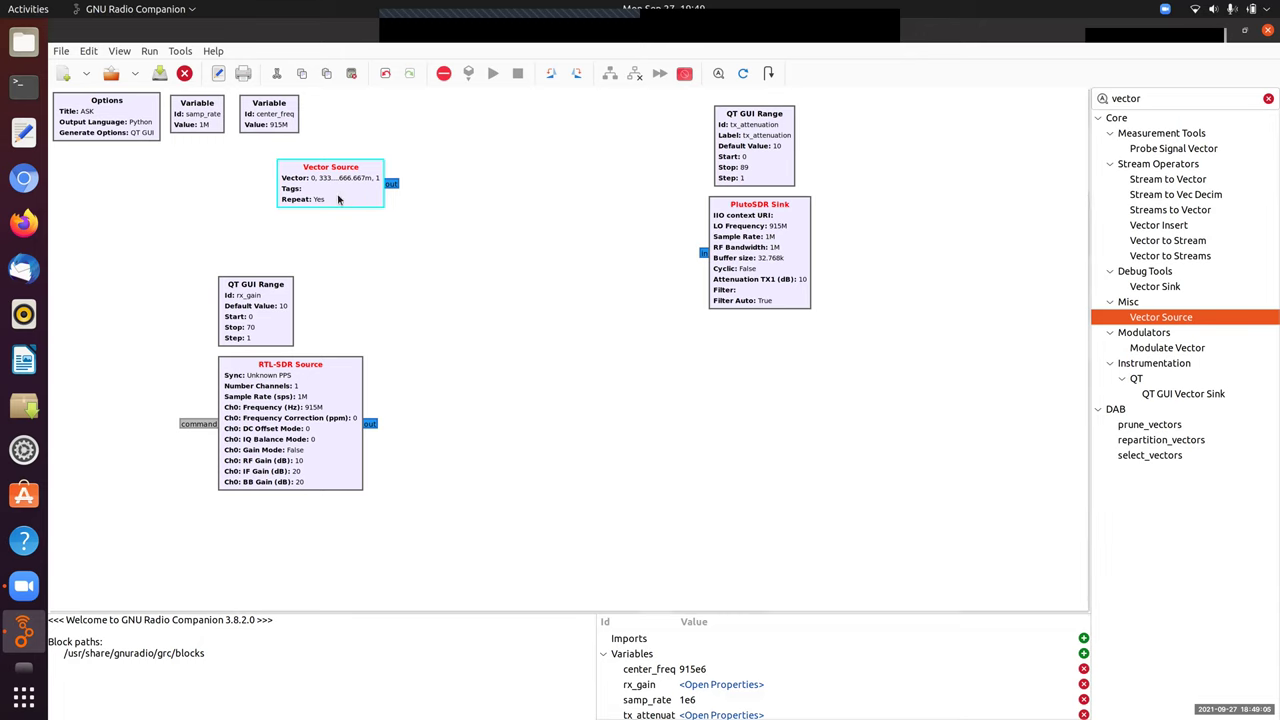
pyautogui.click(518, 203)
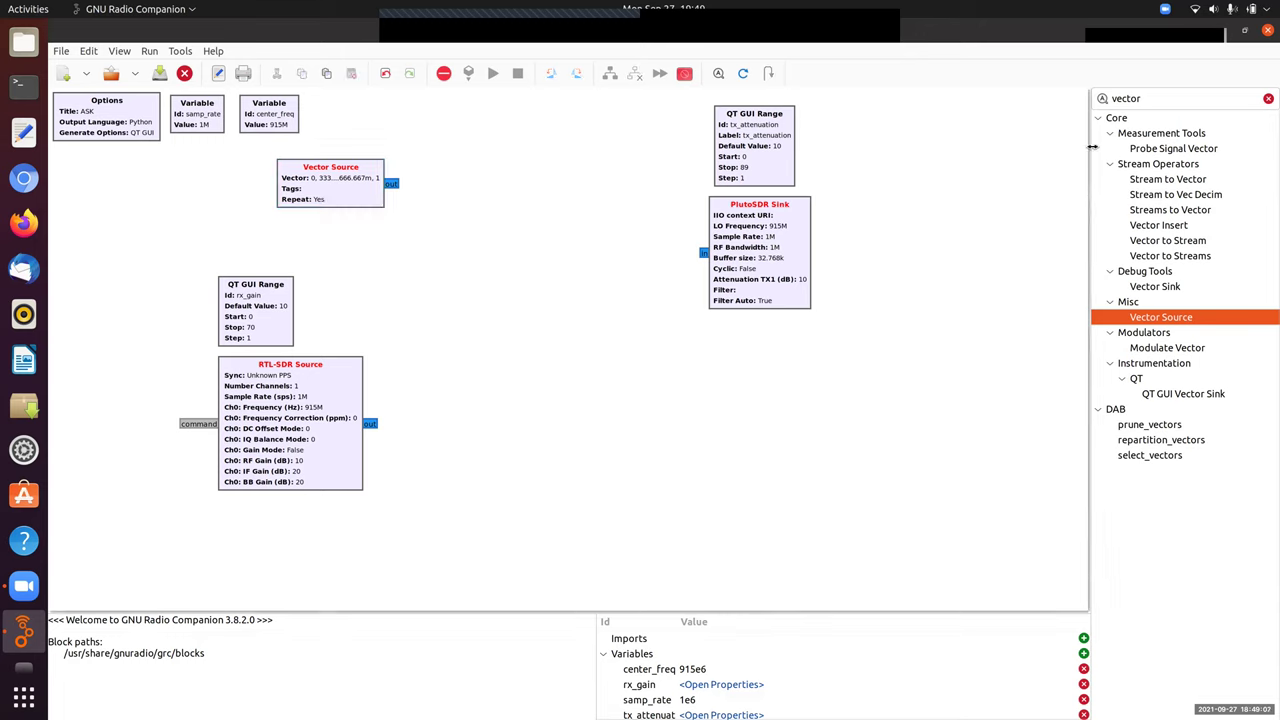
pyautogui.click(1137, 98)
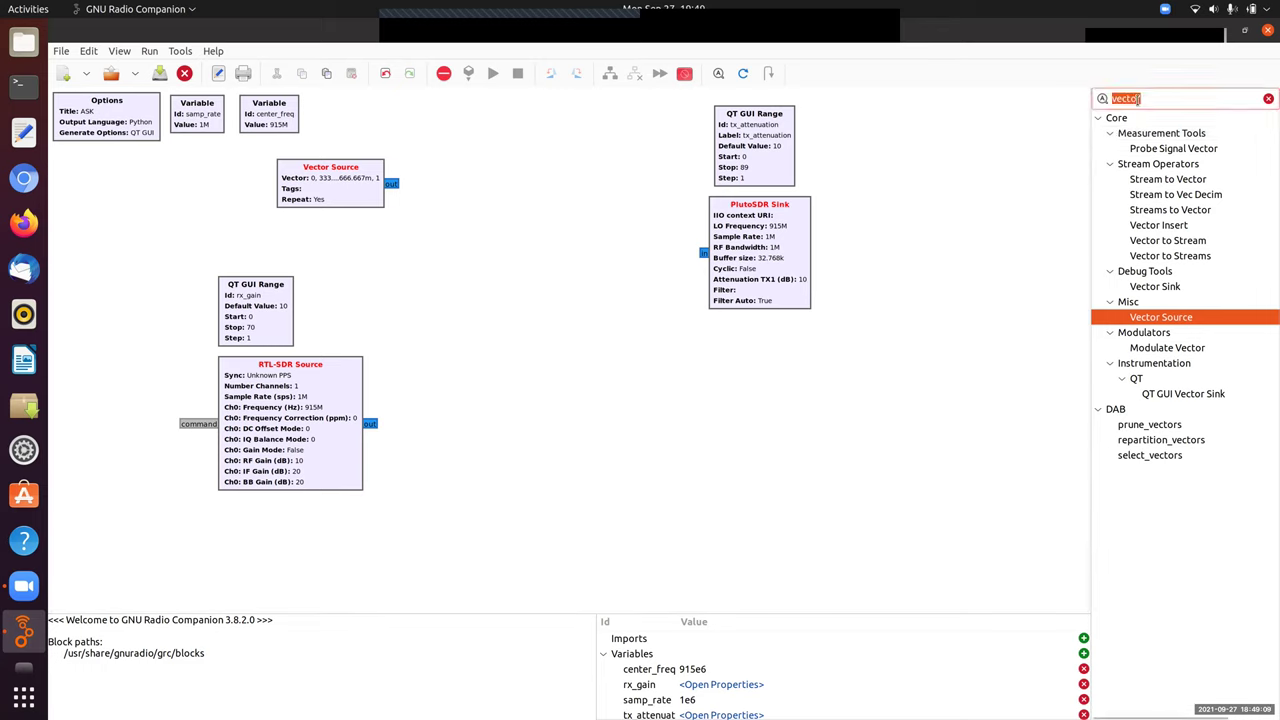
pyautogui.write('repeat')
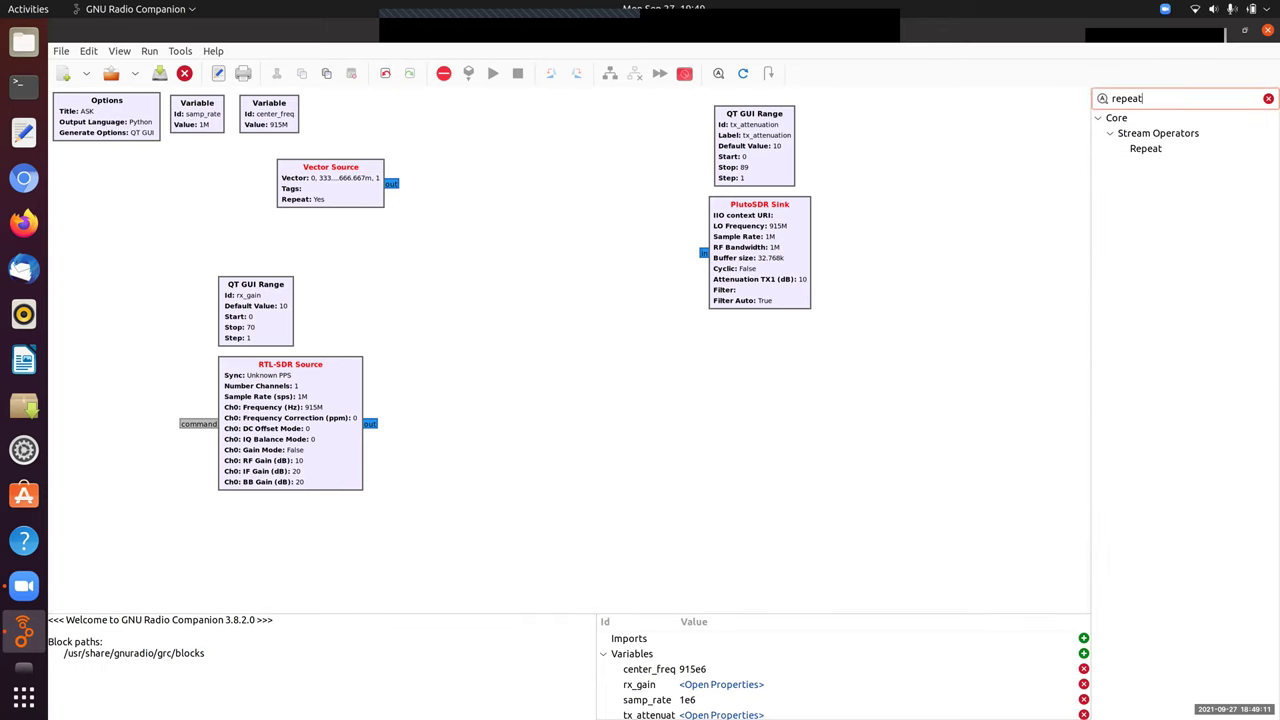
pyautogui.moveTo(1145, 148); pyautogui.dragTo(445, 199)
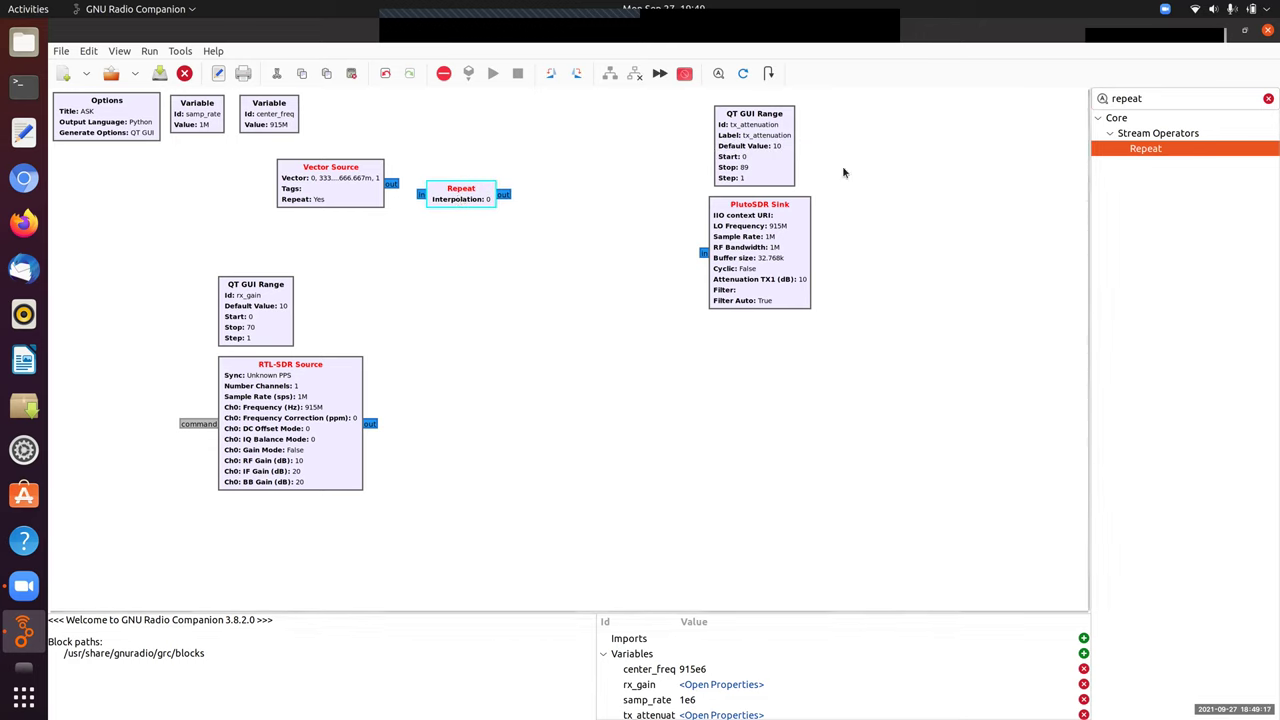
# Add an sps variable of 100 and set the Repeat interpolation to sps.
pyautogui.write('v')
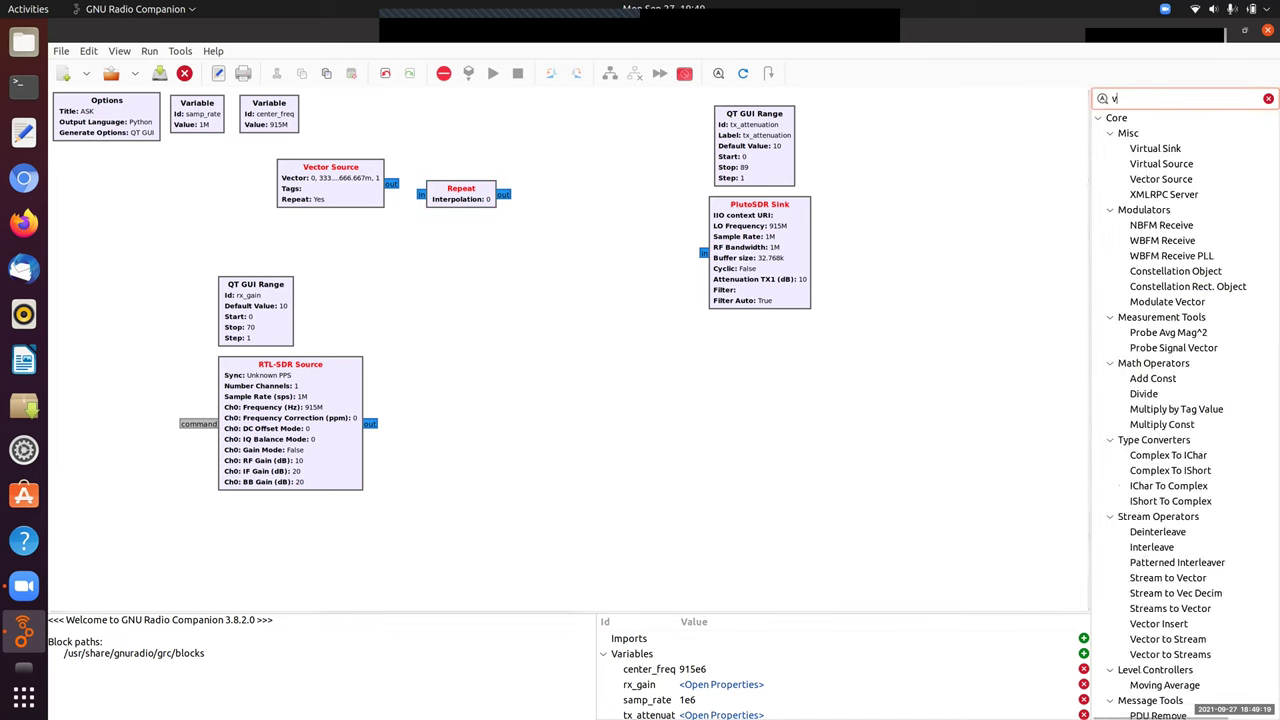
pyautogui.write('ariable')
pyautogui.moveTo(1148, 163); pyautogui.dragTo(444, 148)
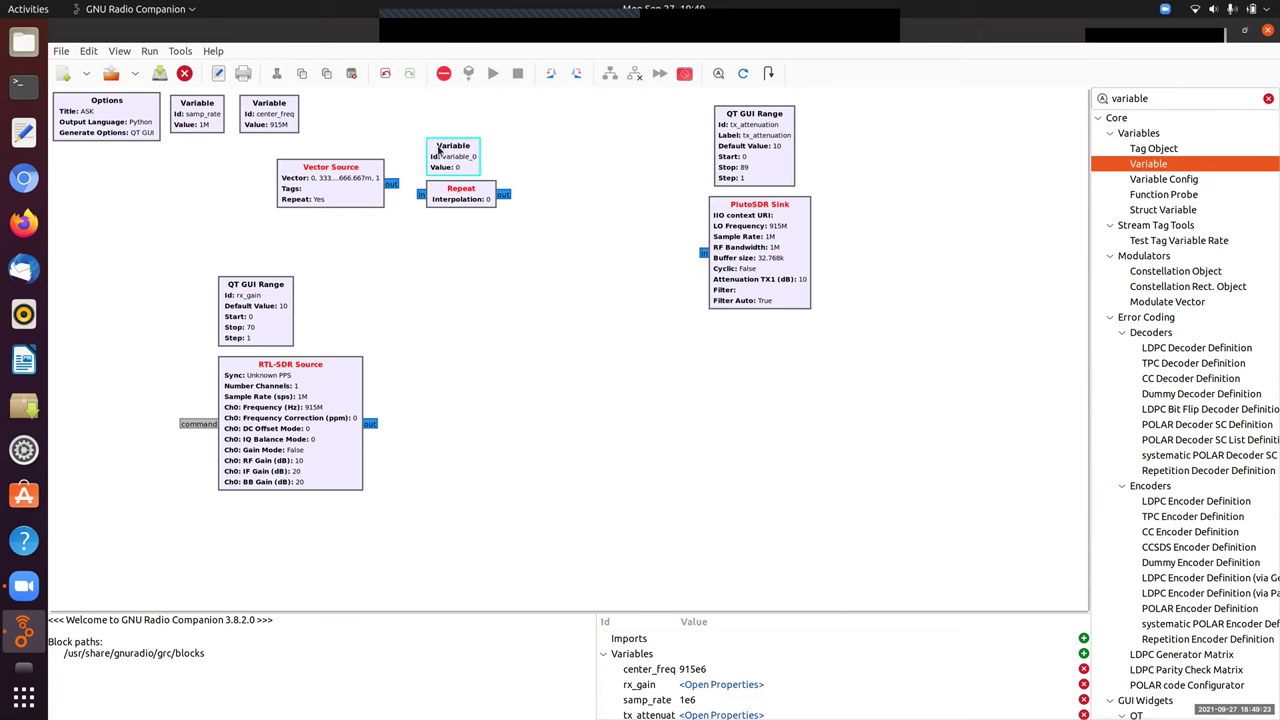
pyautogui.doubleClick(446, 148)
pyautogui.doubleClick(631, 276)
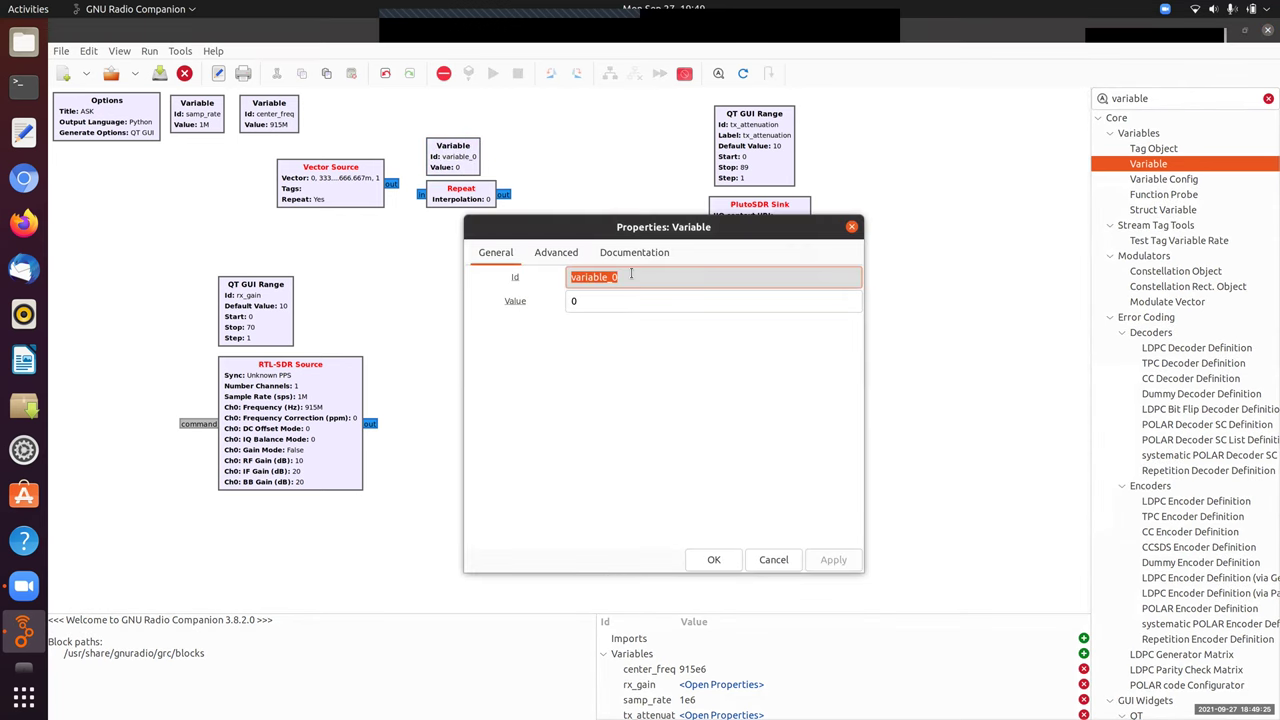
pyautogui.write('sps')
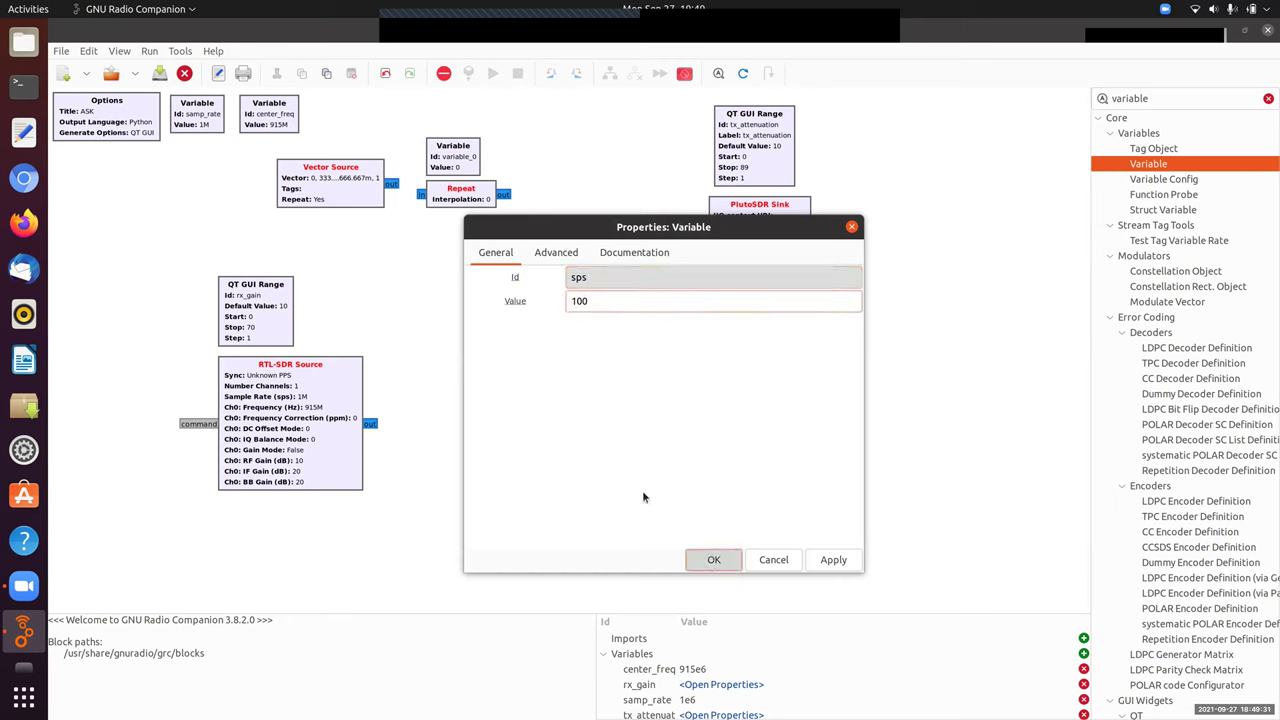
pyautogui.press('Return')
pyautogui.doubleClick(470, 195)
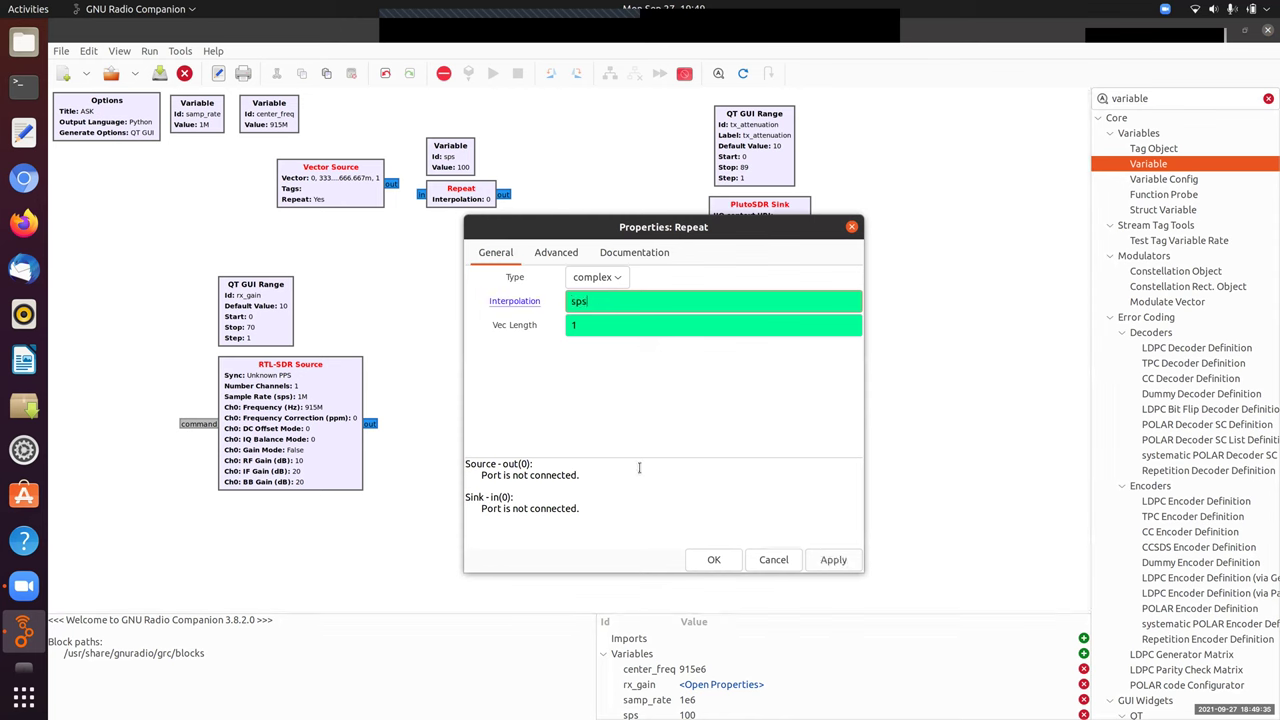
pyautogui.click(728, 563)
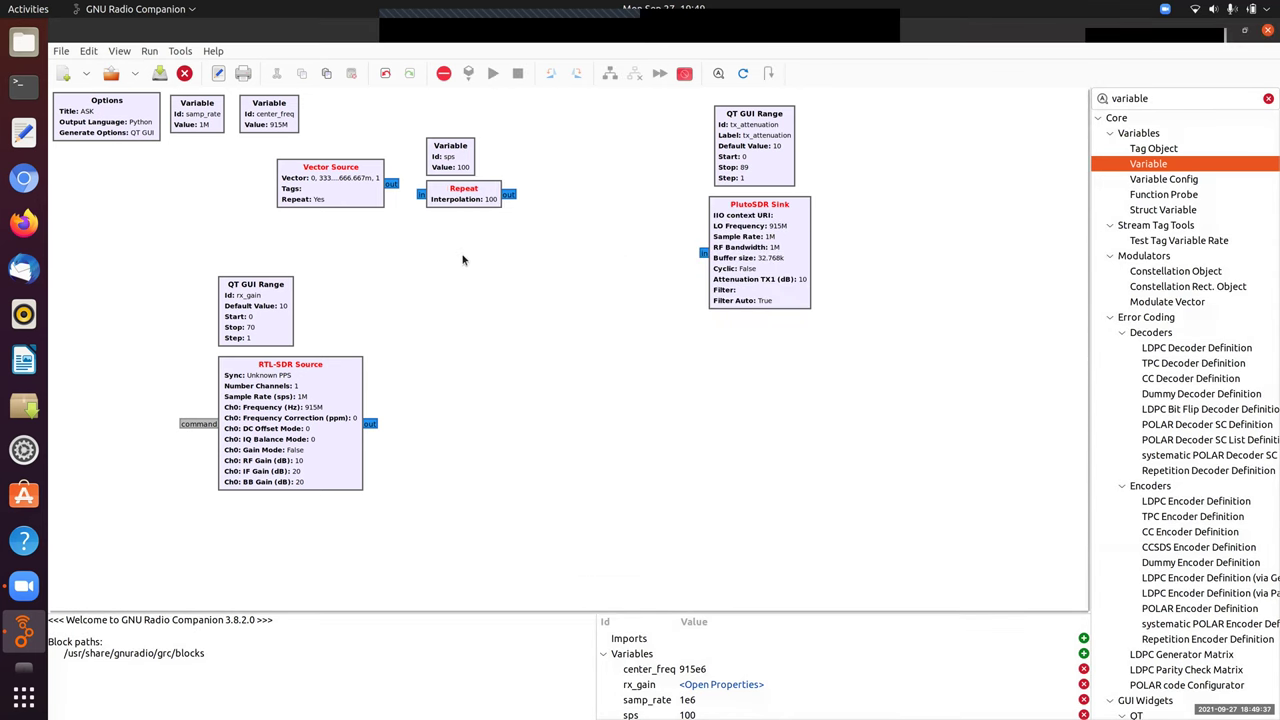